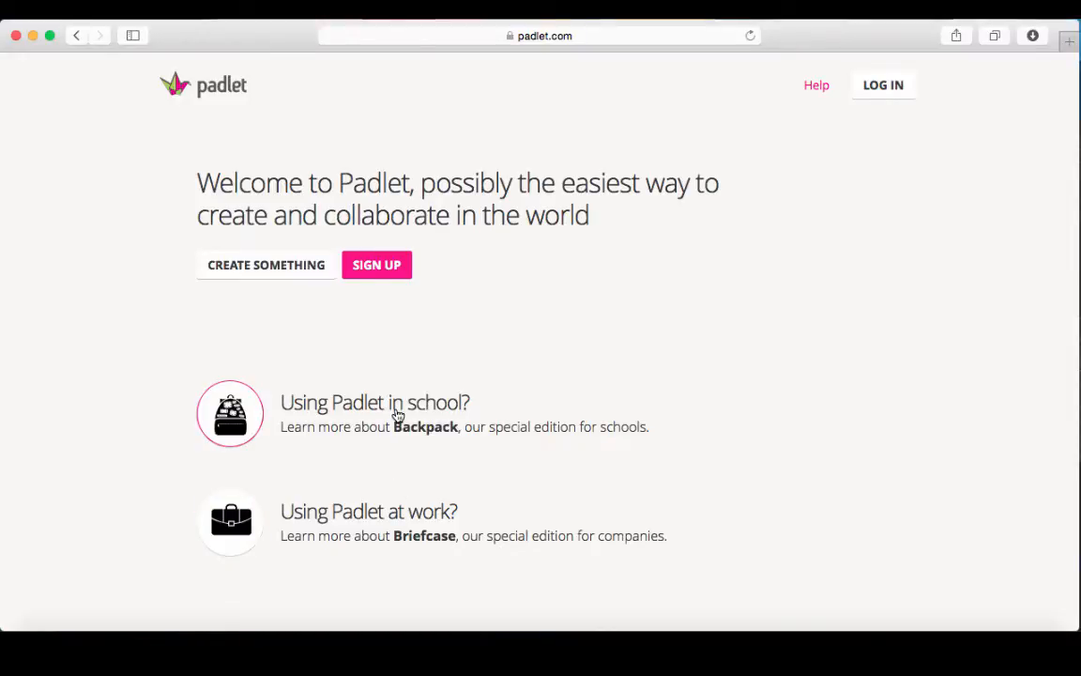
Log in with the teacher account's email and password, declining Safari's offer to save the password.
{"action": "left_click", "coordinate": [373, 275]}
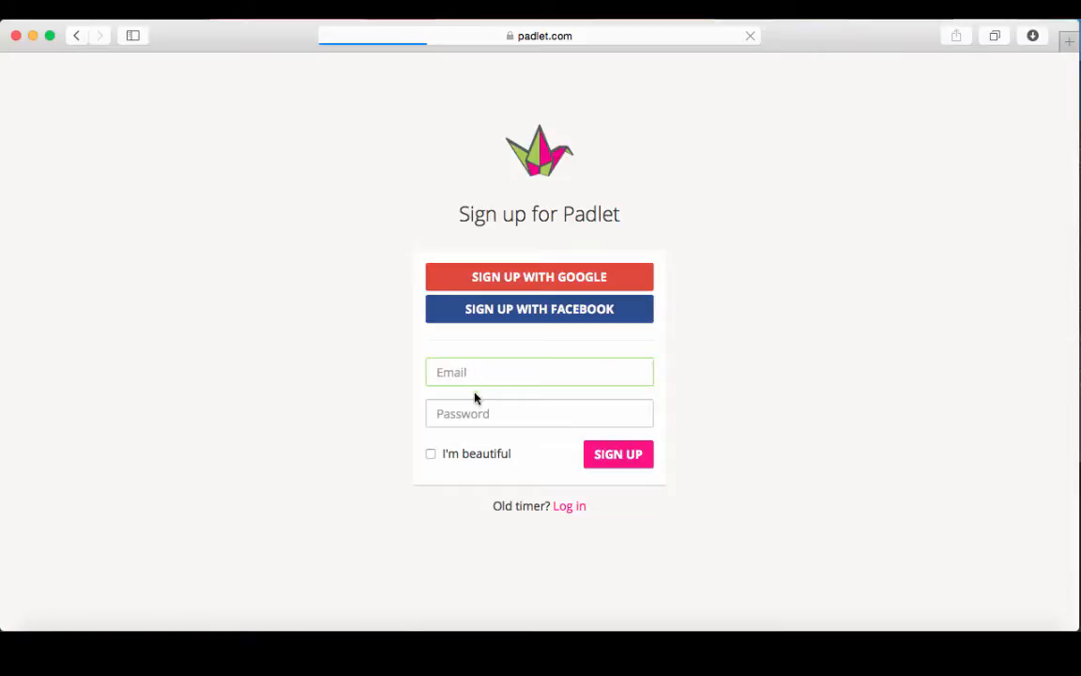
{"action": "left_click", "coordinate": [568, 508]}
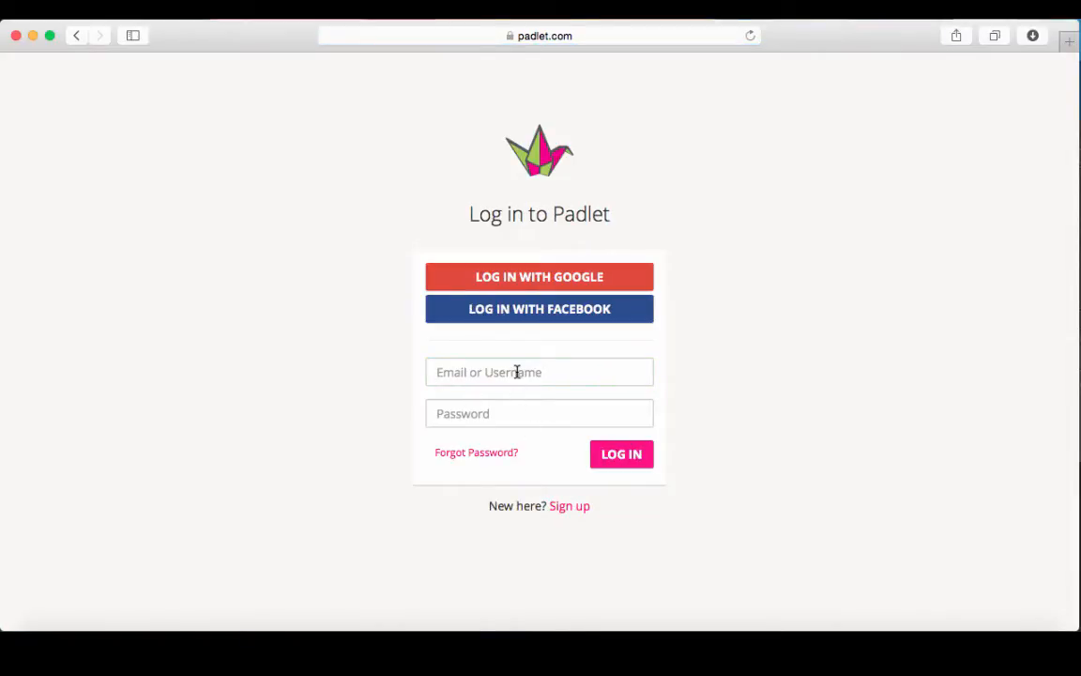
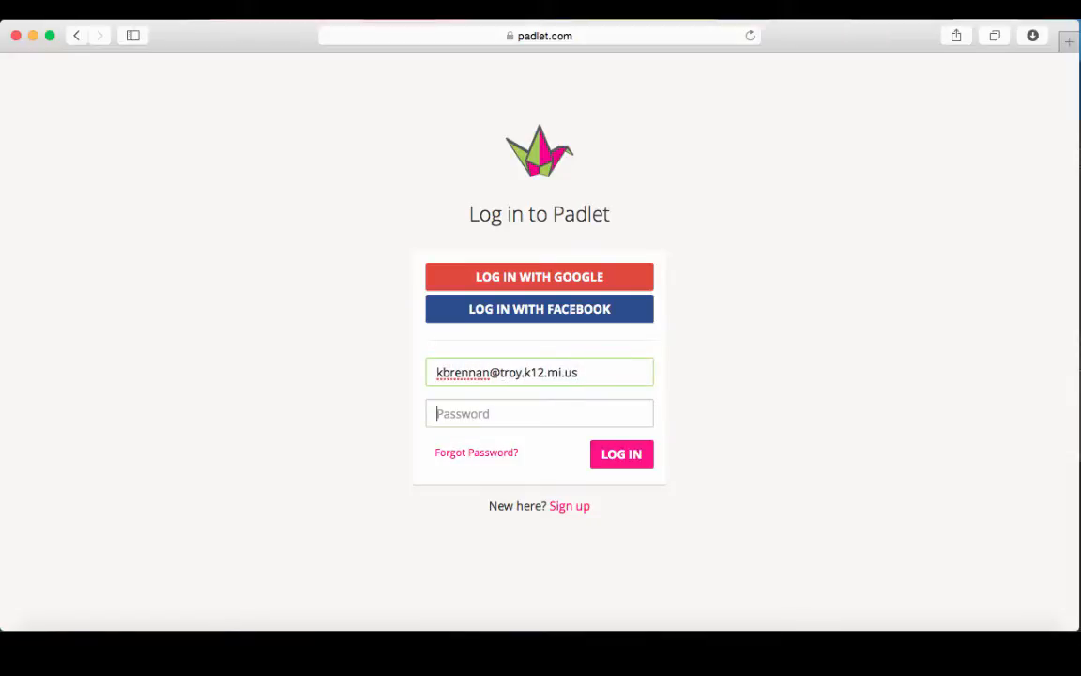
{"action": "type", "text": "••••••••"}
{"action": "key", "text": "Return"}
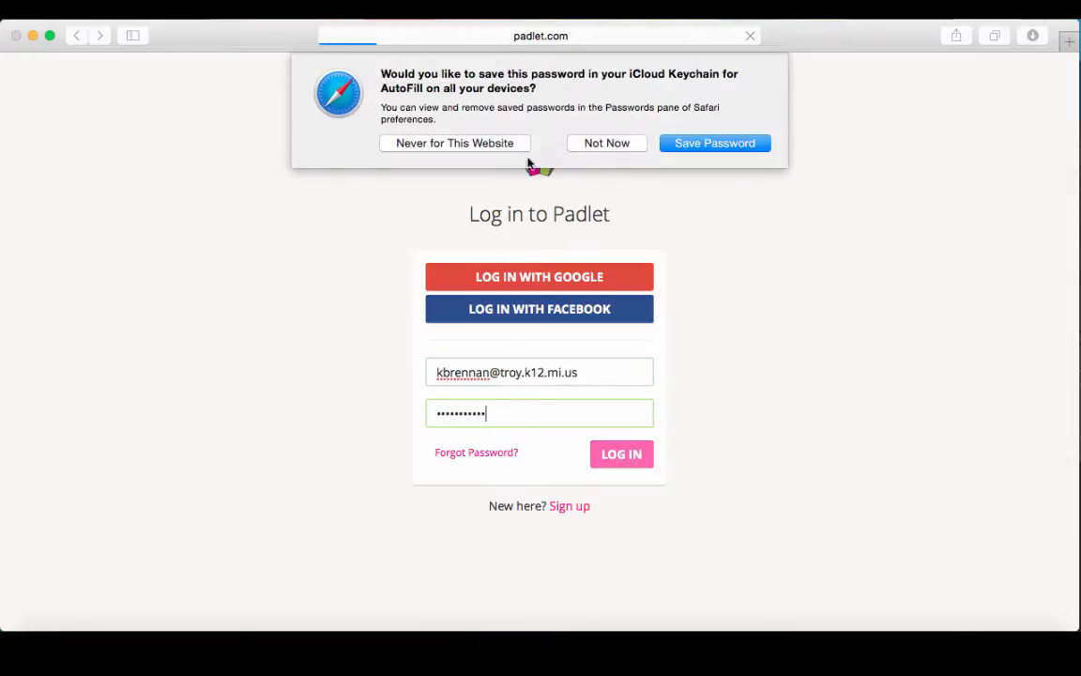
{"action": "left_click", "coordinate": [610, 143]}
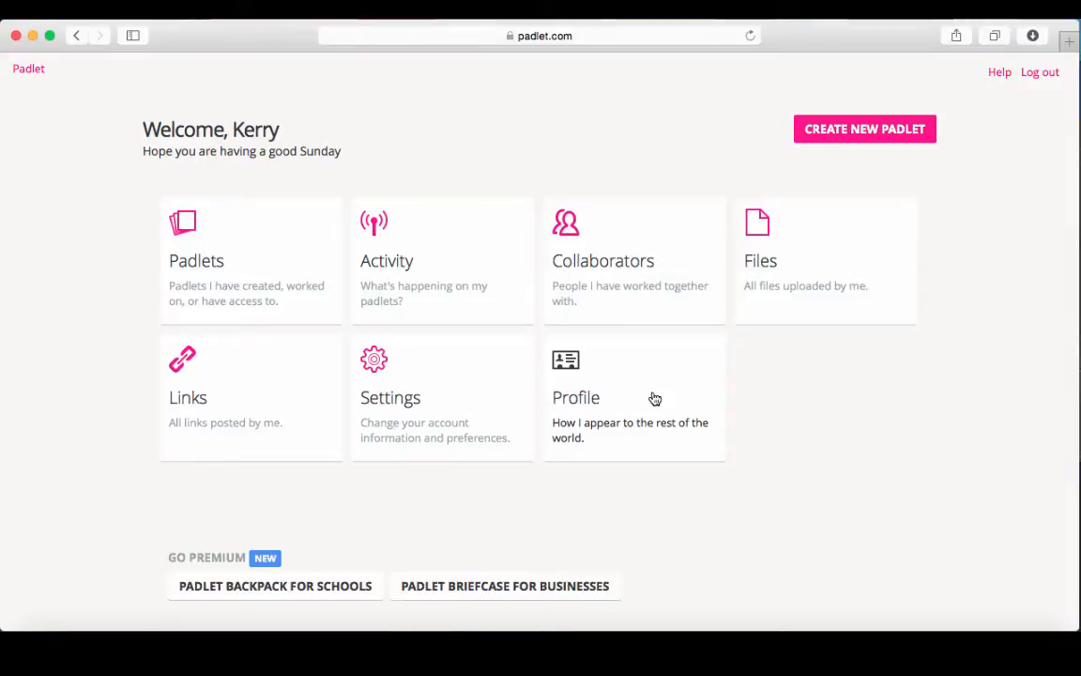
Open the WONDER by R. J. Palacio padlet from the Padlets list.
{"action": "left_click", "coordinate": [255, 280]}
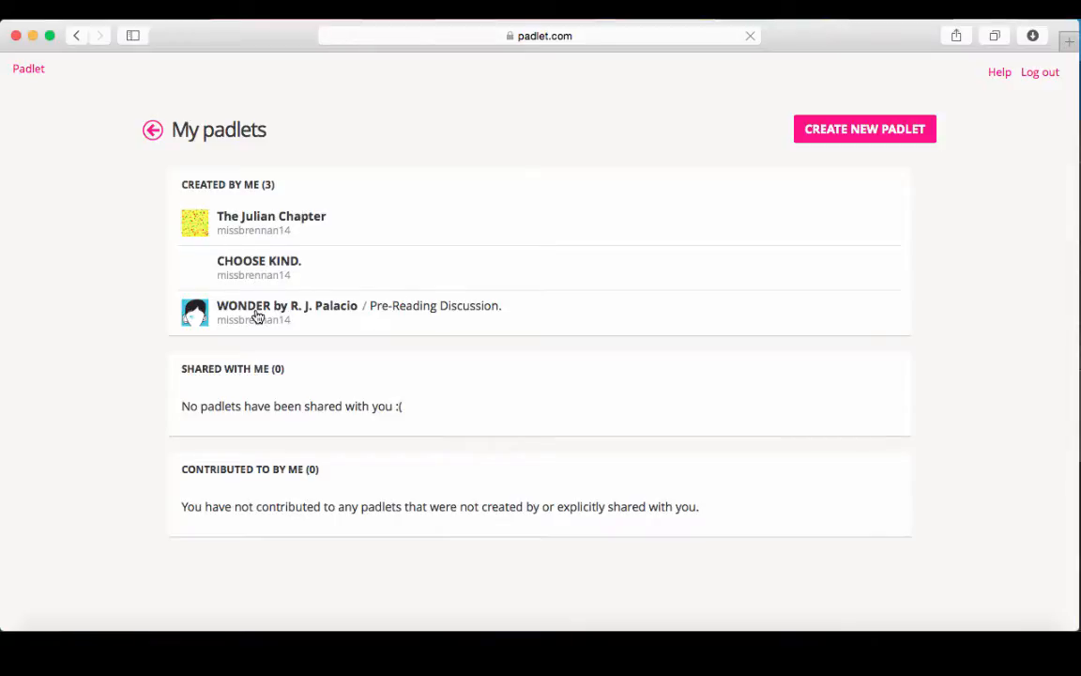
{"action": "left_click", "coordinate": [257, 317]}
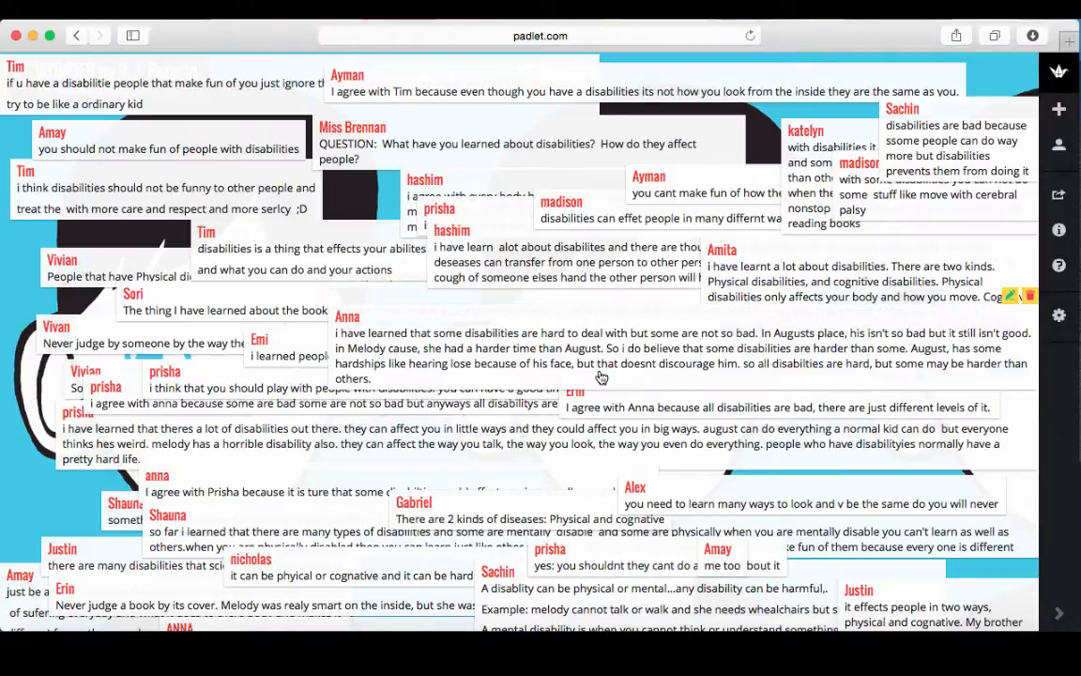
{"action": "left_click", "coordinate": [574, 357]}
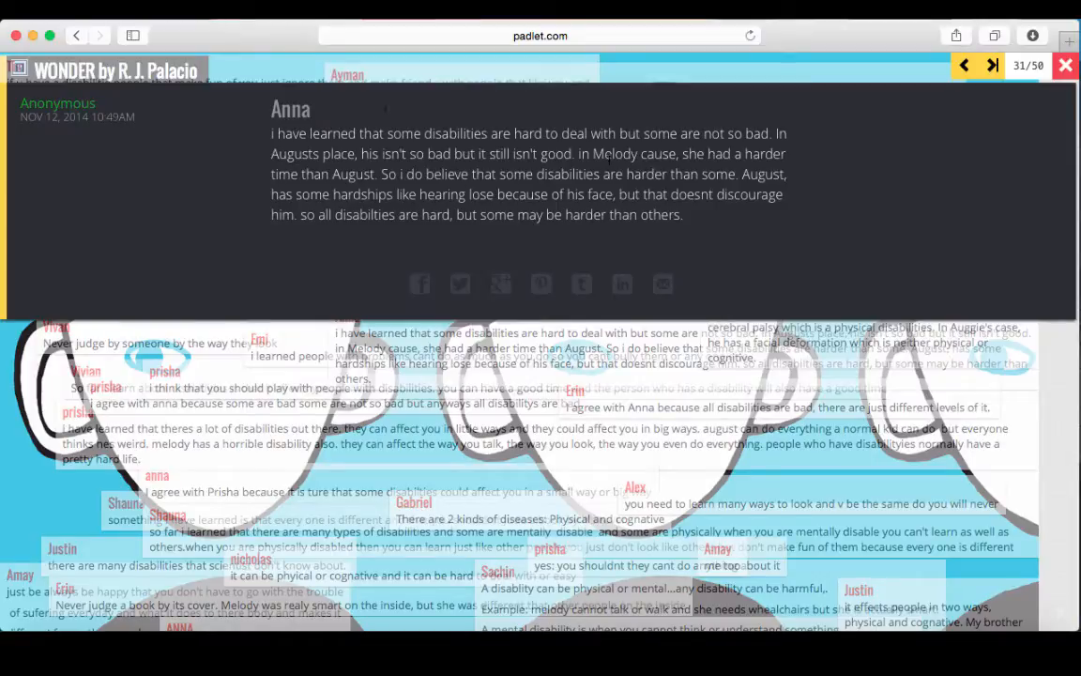
{"action": "left_click", "coordinate": [992, 67]}
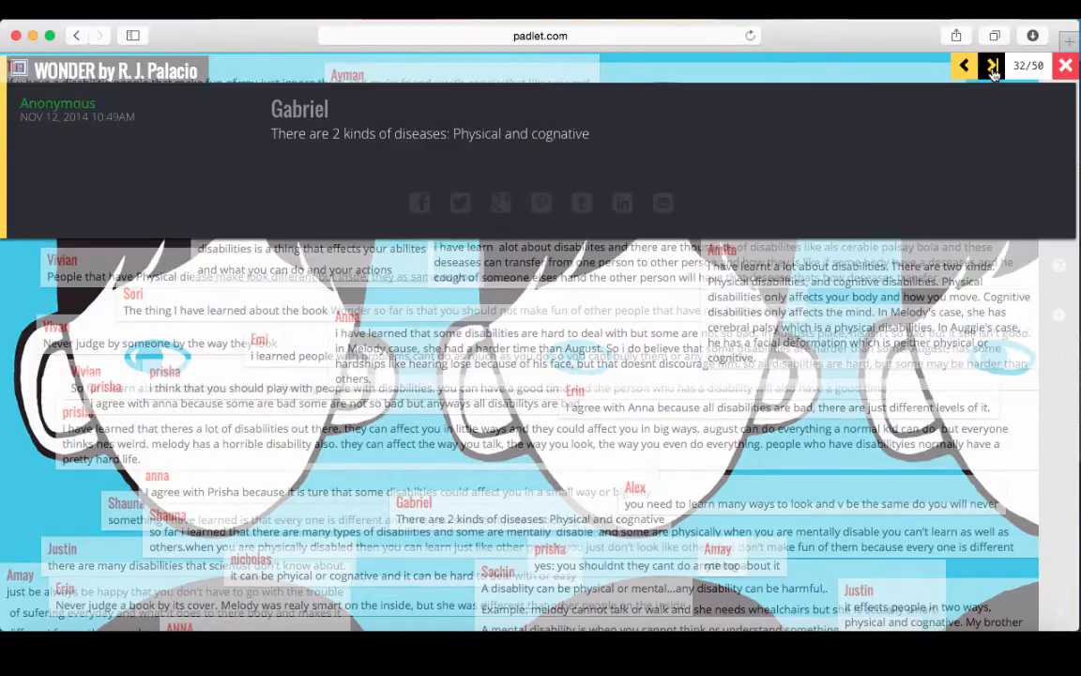
{"action": "left_click", "coordinate": [993, 67]}
{"action": "left_click", "coordinate": [993, 67]}
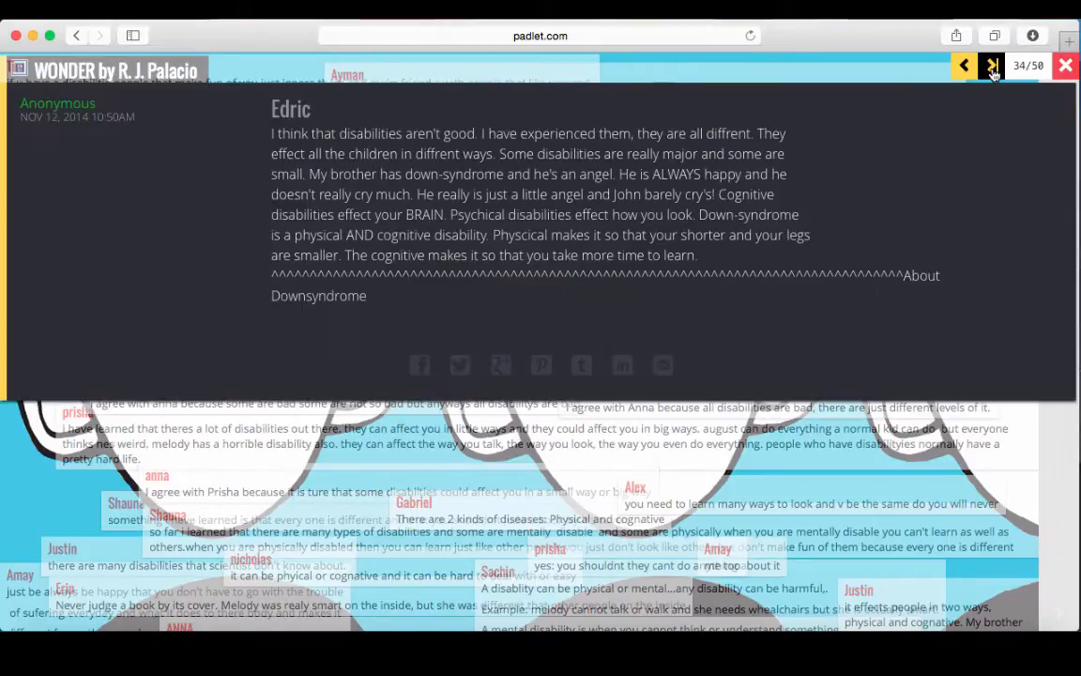
{"action": "left_click", "coordinate": [993, 68]}
{"action": "left_click", "coordinate": [993, 68]}
{"action": "left_click", "coordinate": [993, 68]}
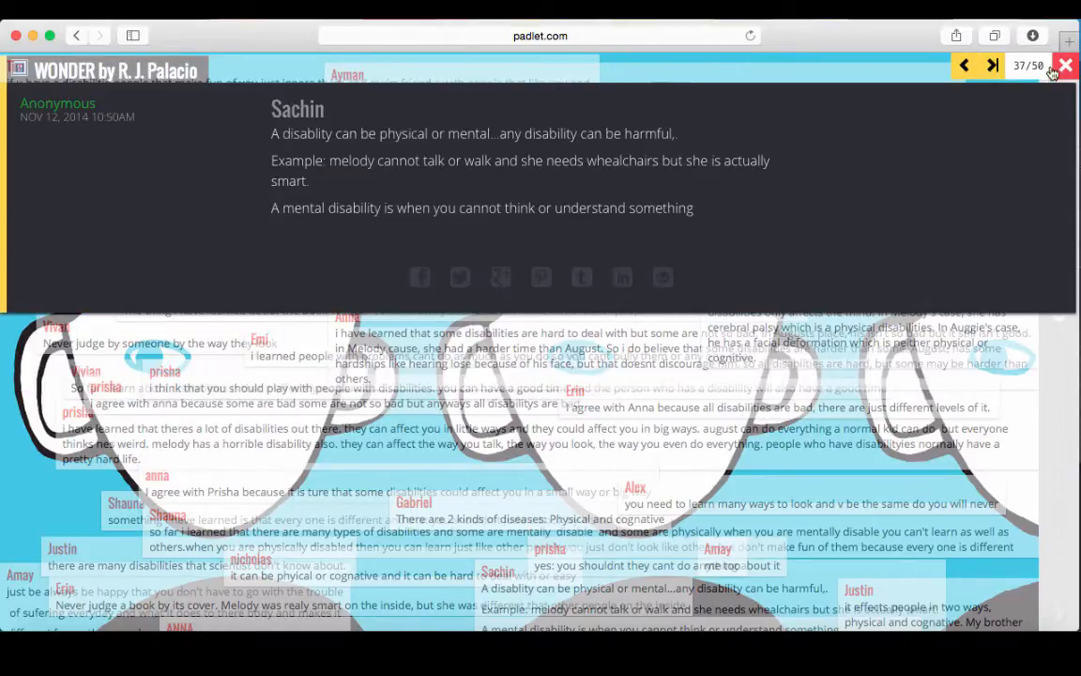
{"action": "left_click", "coordinate": [1067, 67]}
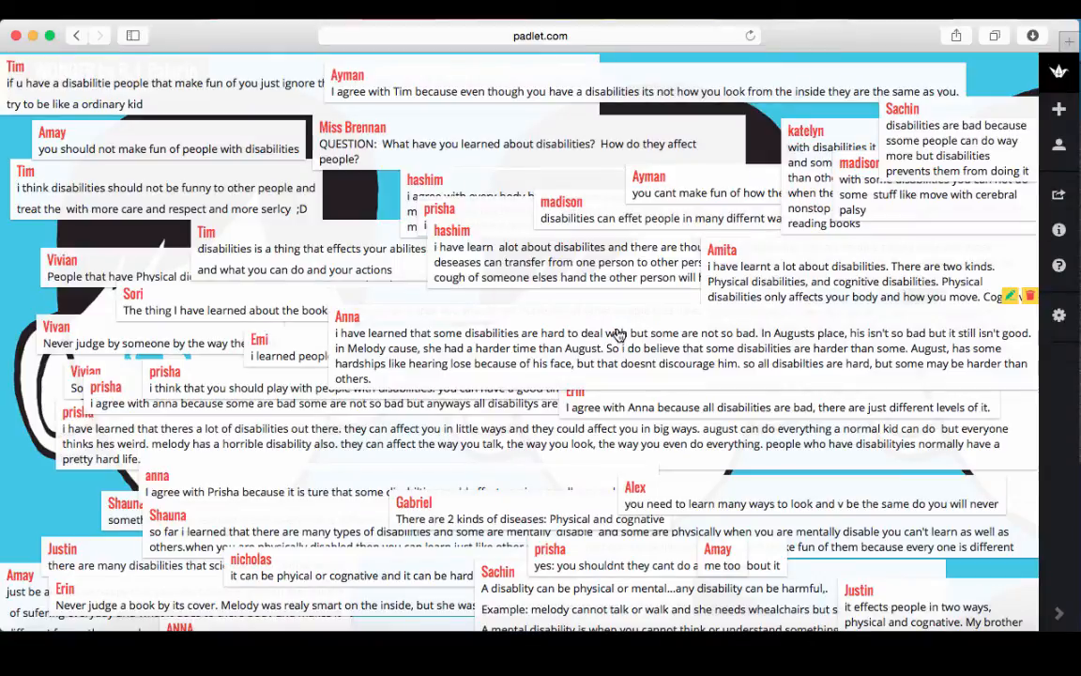
{"action": "left_click", "coordinate": [78, 40]}
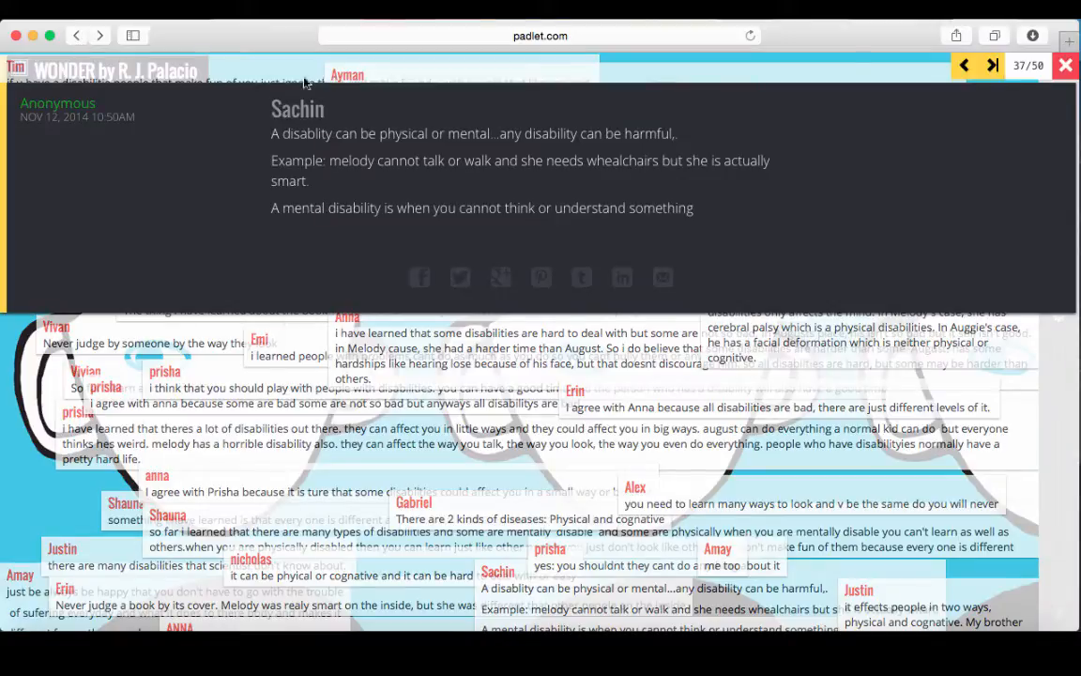
{"action": "left_click", "coordinate": [1066, 66]}
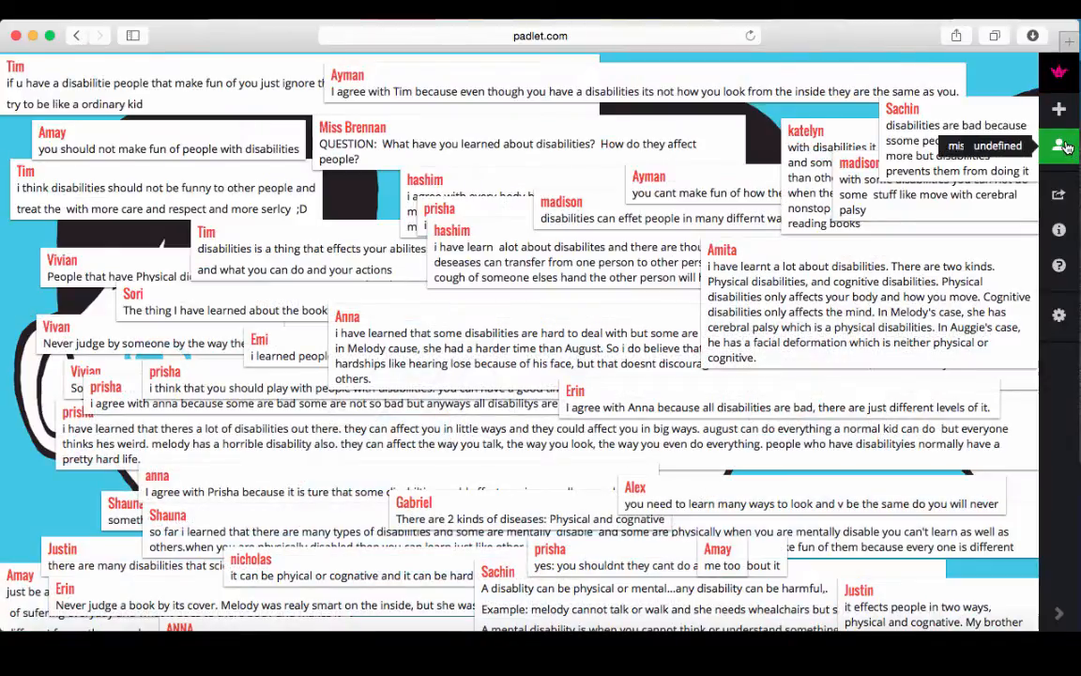
Go back to the dashboard and open the CHOOSE KIND. padlet.
{"action": "left_click", "coordinate": [1061, 71]}
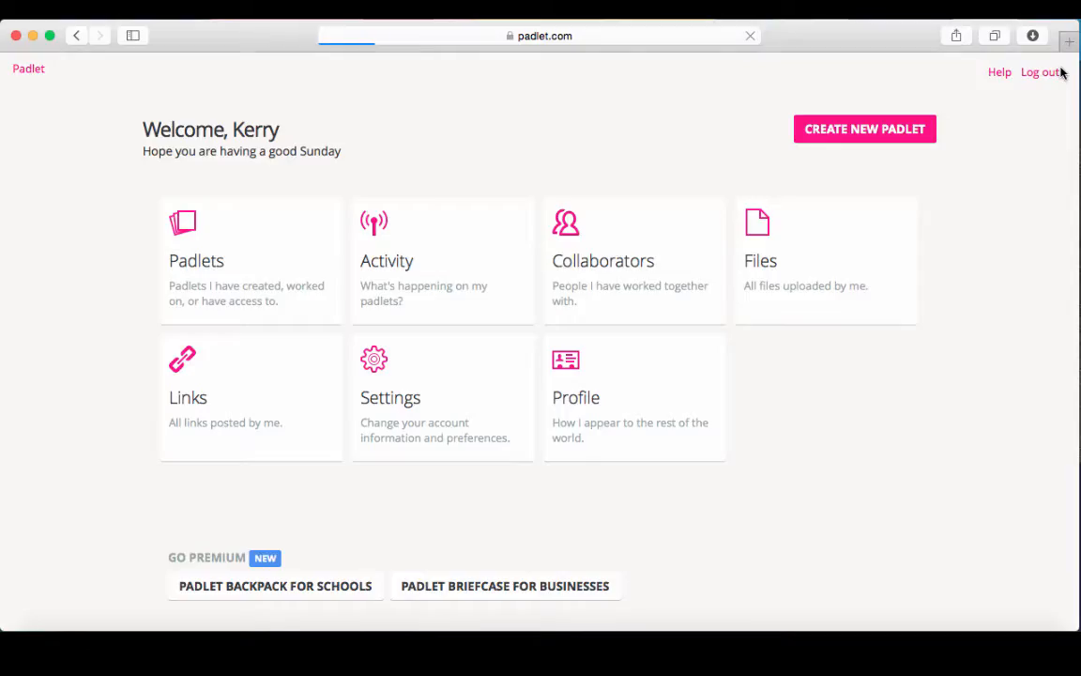
{"action": "left_click", "coordinate": [275, 262]}
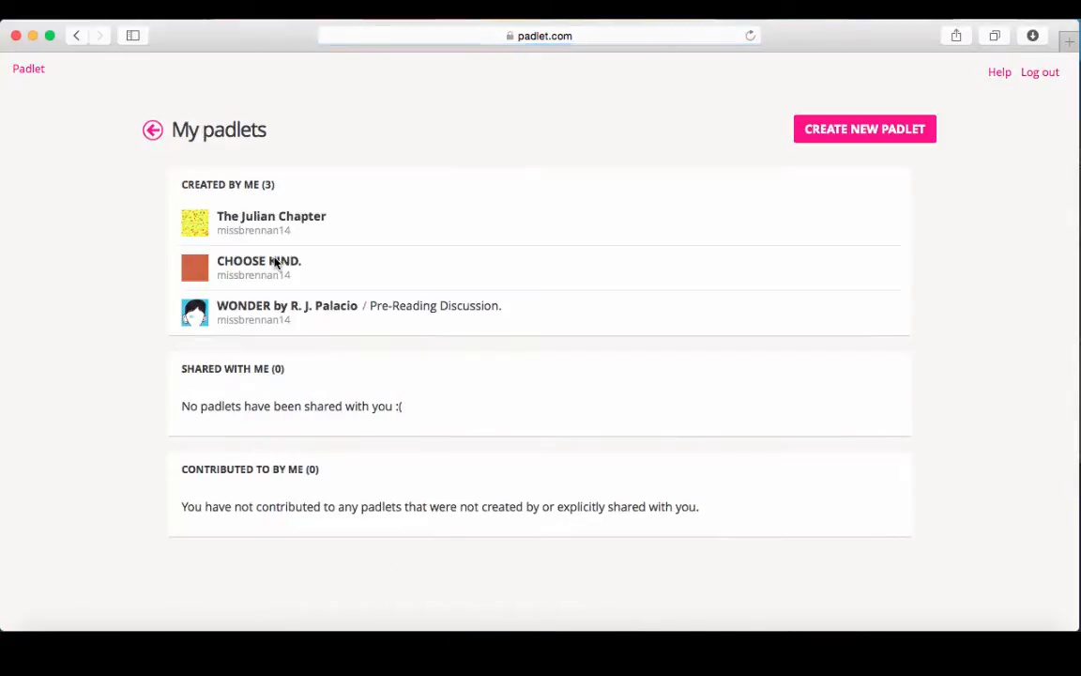
{"action": "left_click", "coordinate": [247, 270]}
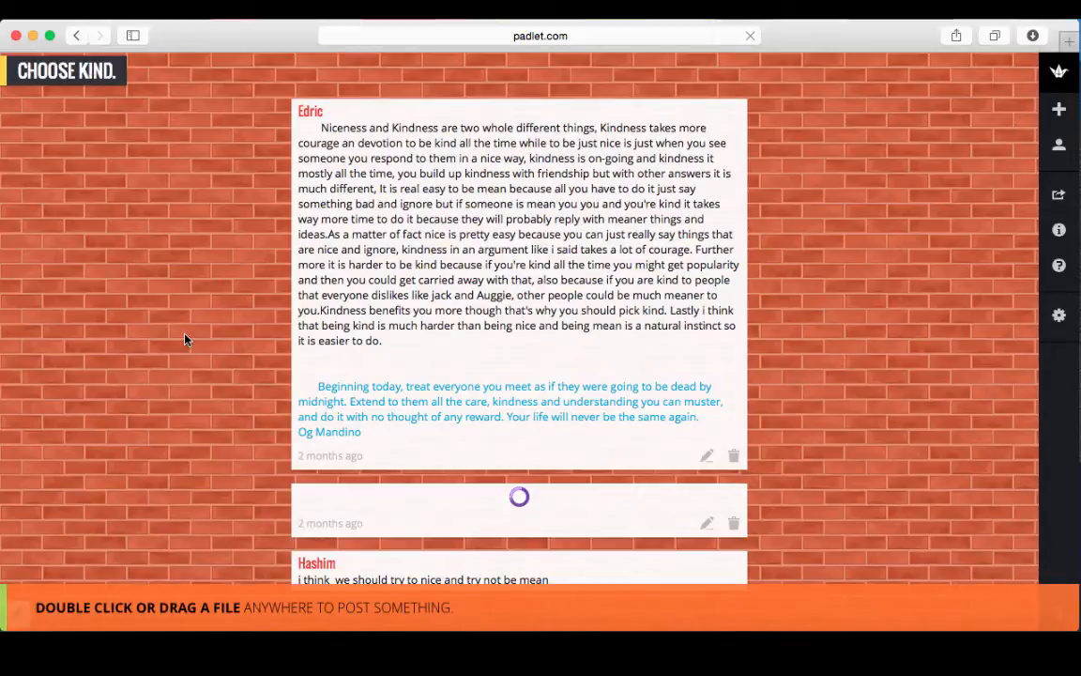
Read down the CHOOSE KIND. student posts, then bring up the account panel listing other walls.
{"action": "scroll", "coordinate": [184, 340], "scroll_direction": "down", "scroll_amount": 10}
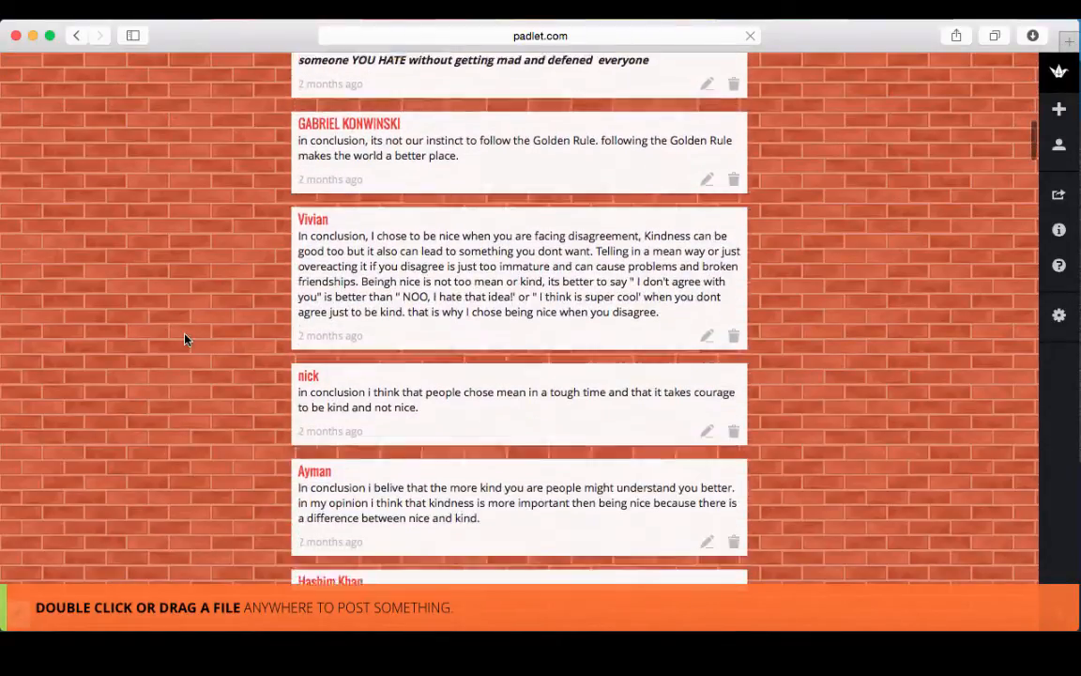
{"action": "scroll", "coordinate": [185, 340], "scroll_direction": "down", "scroll_amount": 10}
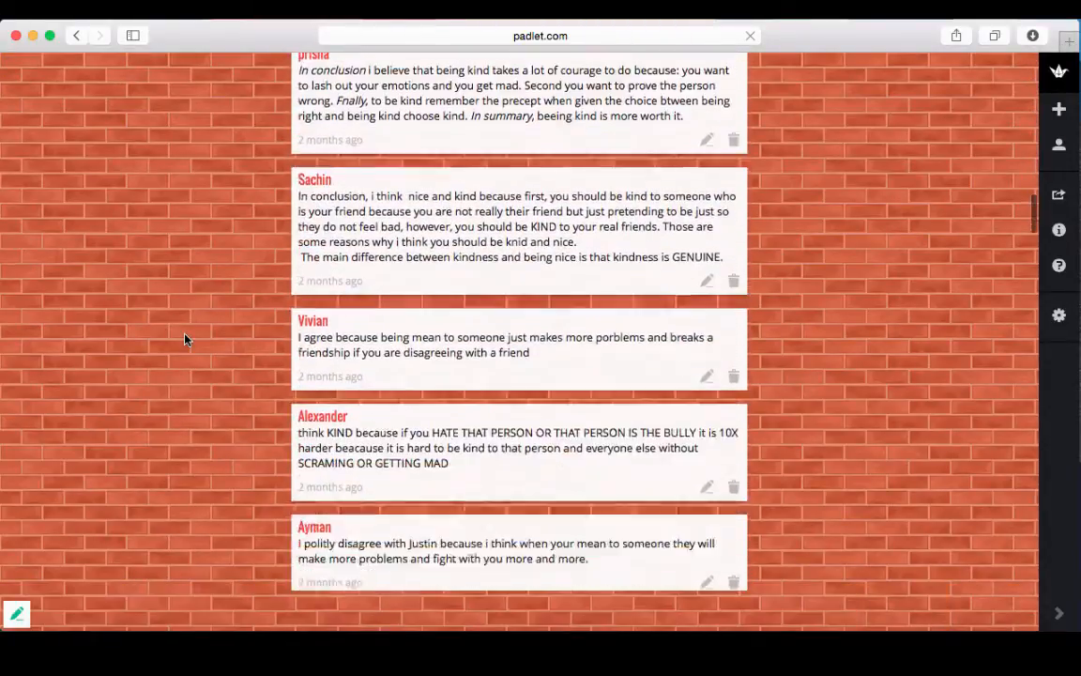
{"action": "scroll", "coordinate": [185, 340], "scroll_direction": "down", "scroll_amount": 10}
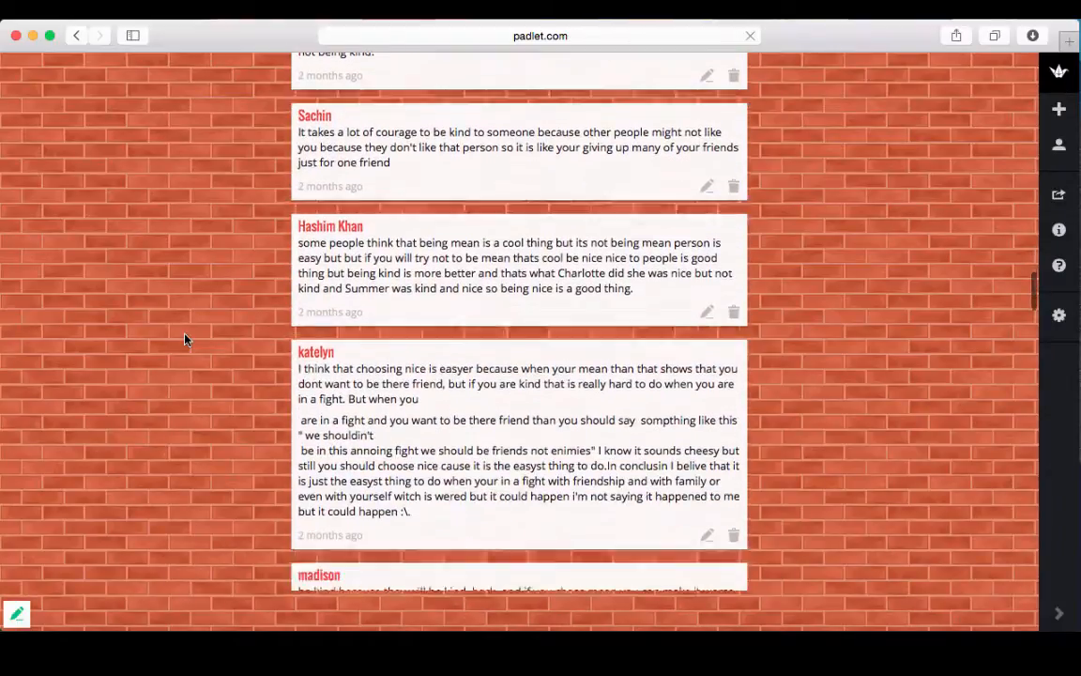
{"action": "scroll", "coordinate": [185, 339], "scroll_direction": "down", "scroll_amount": 10}
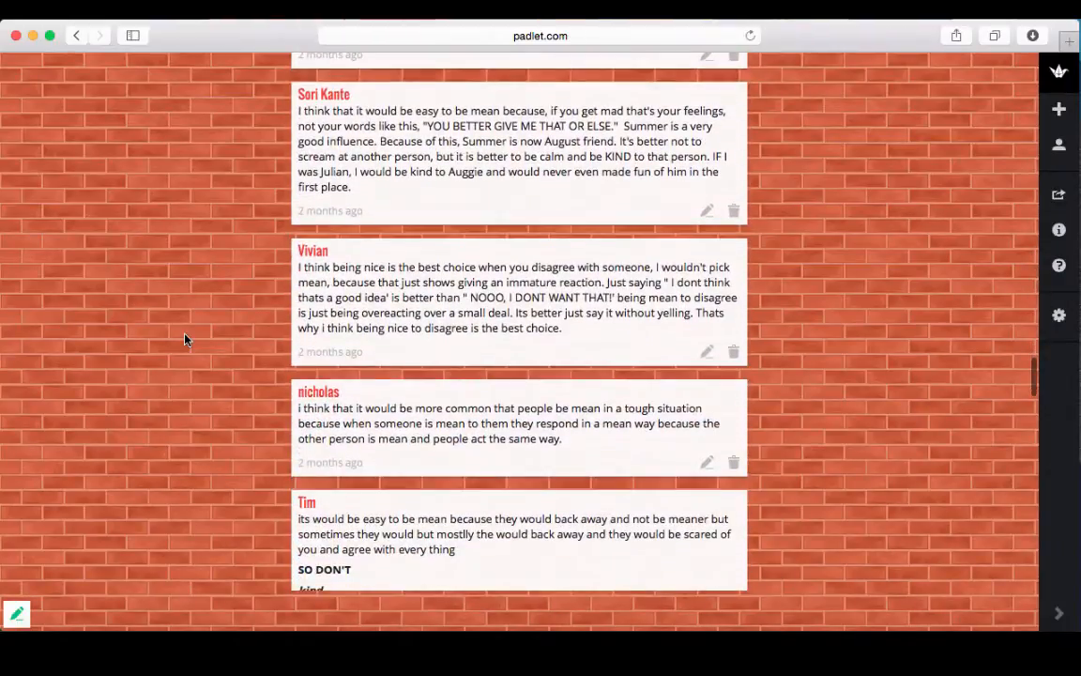
{"action": "scroll", "coordinate": [185, 340], "scroll_direction": "down", "scroll_amount": 10}
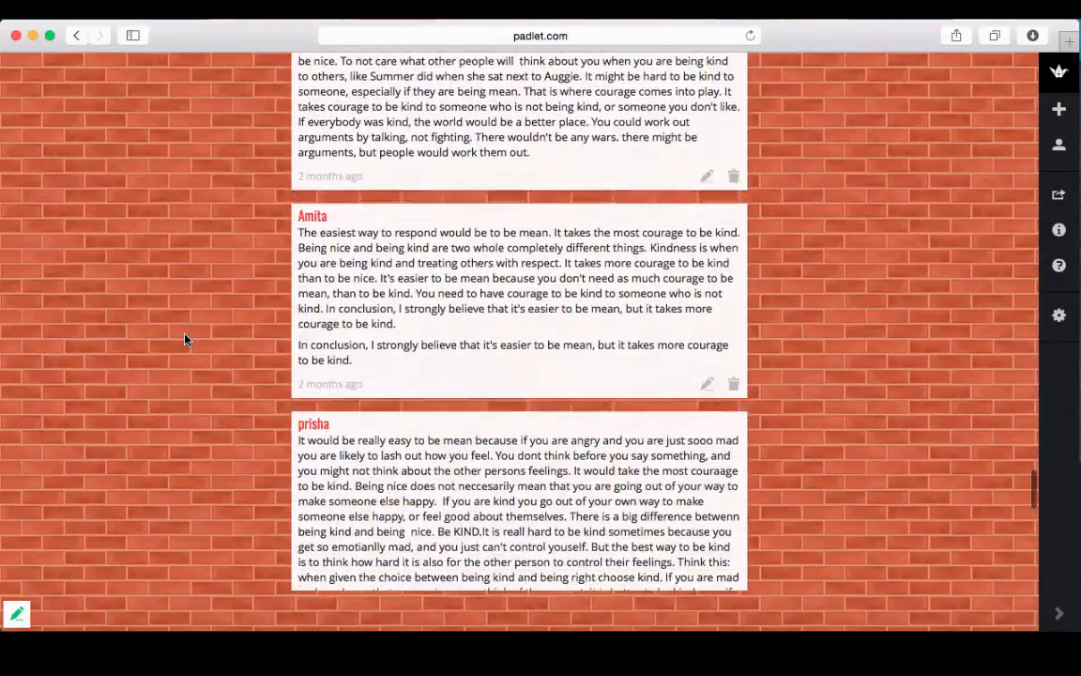
{"action": "scroll", "coordinate": [185, 340], "scroll_direction": "down", "scroll_amount": 1}
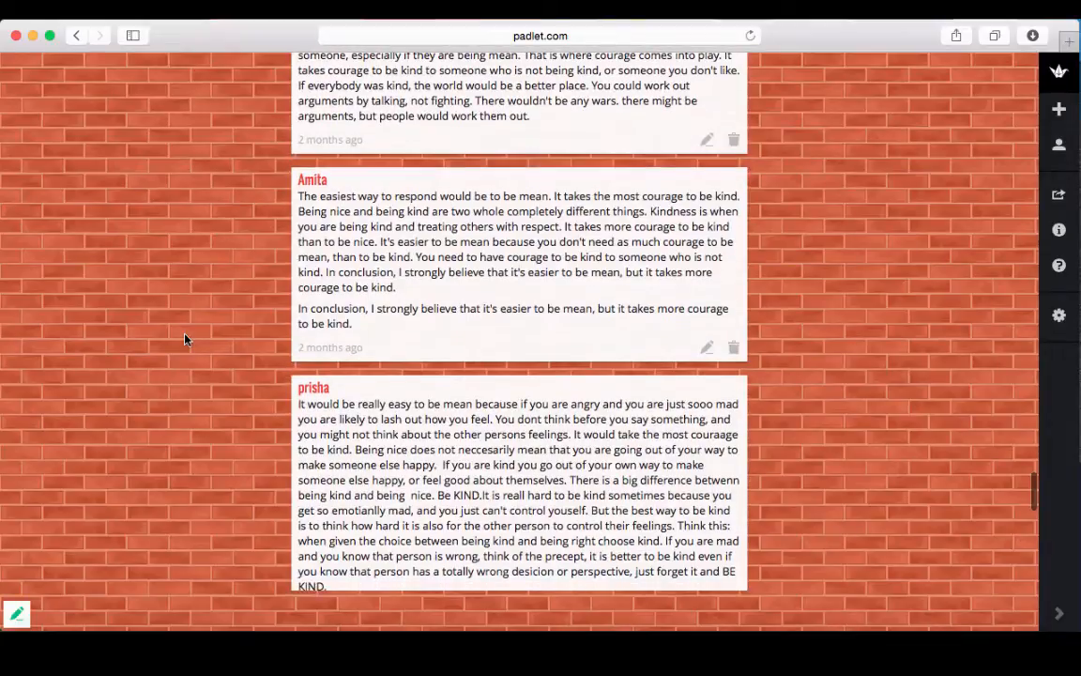
{"action": "left_click", "coordinate": [1060, 147]}
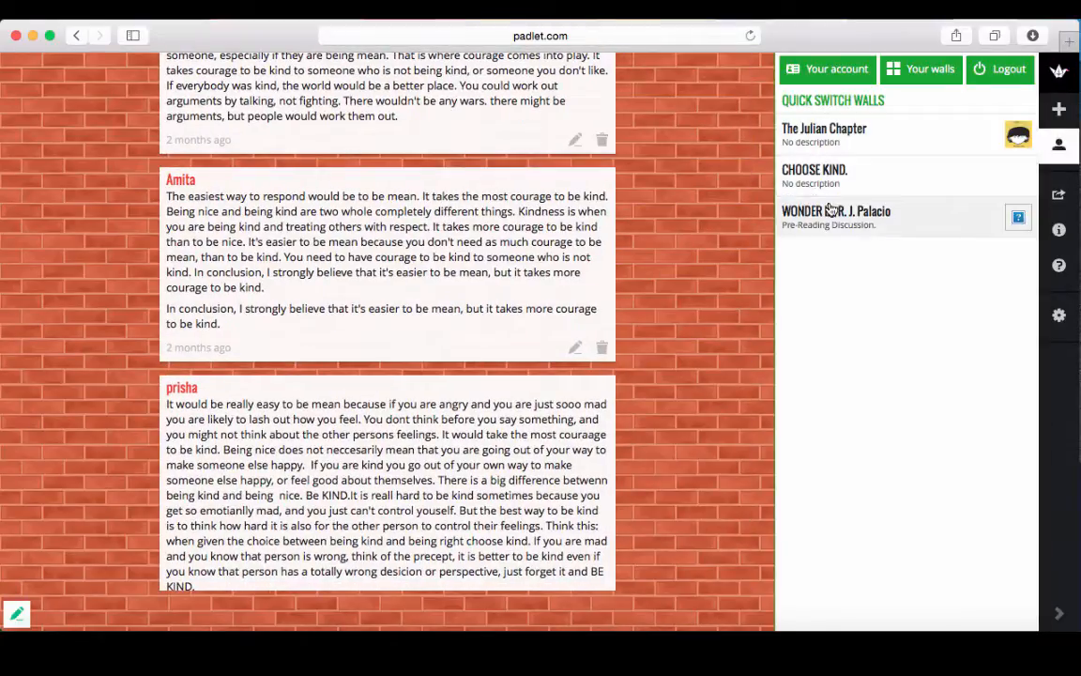
Visit The Julian Chapter wall and account settings, then return to the dashboard to start a new padlet.
{"action": "left_click", "coordinate": [830, 137]}
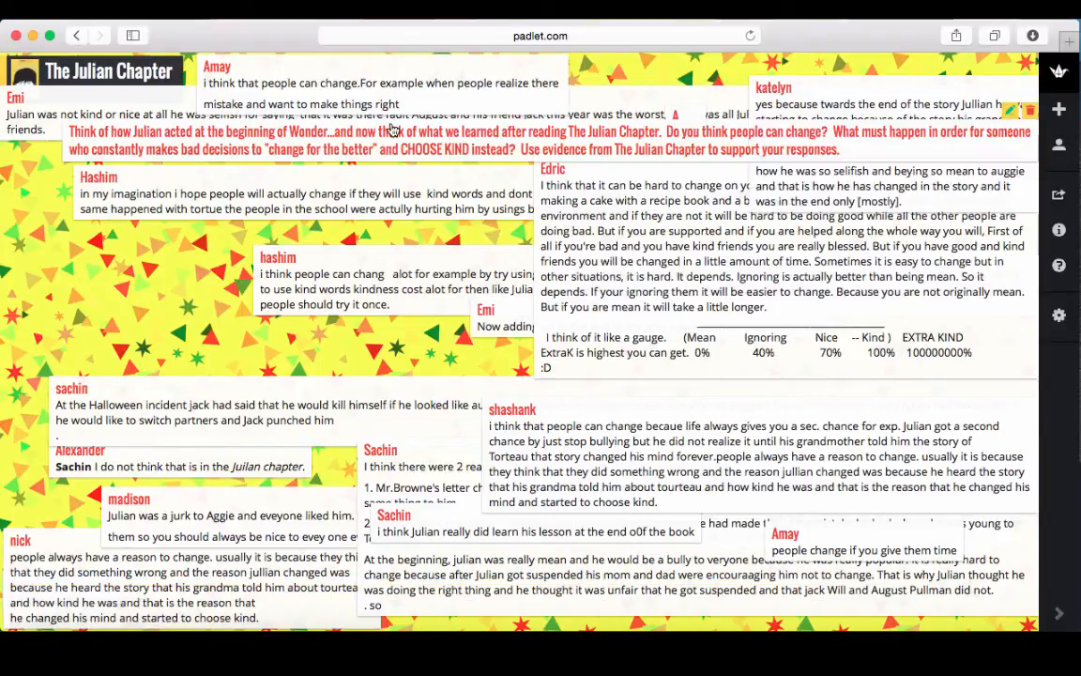
{"action": "left_click", "coordinate": [1064, 143]}
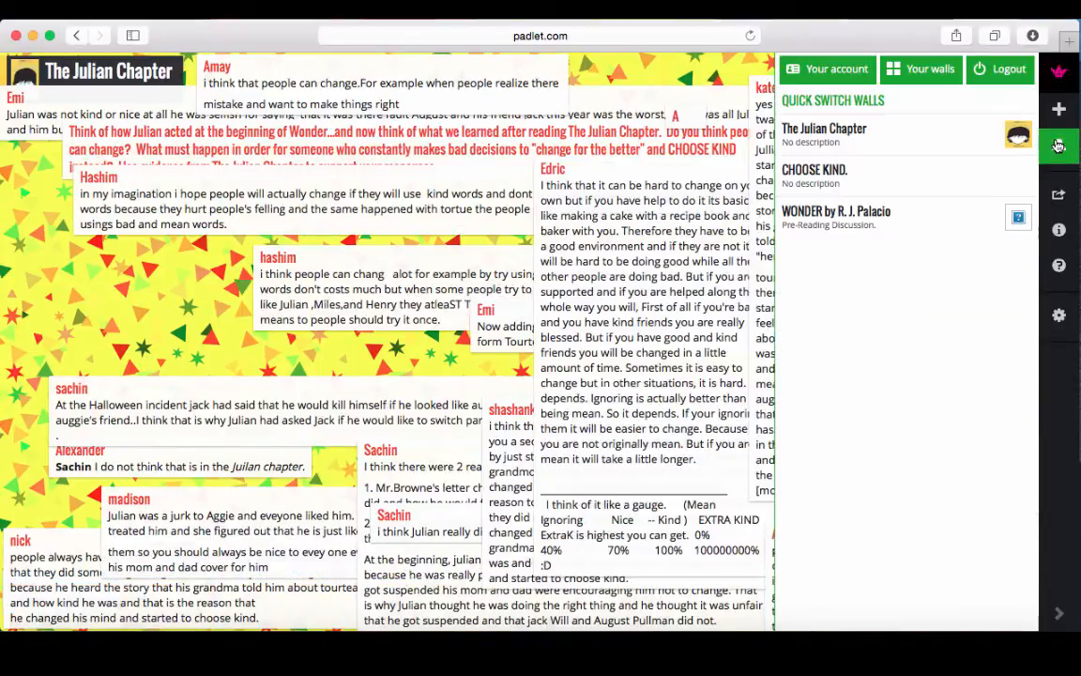
{"action": "left_click", "coordinate": [823, 79]}
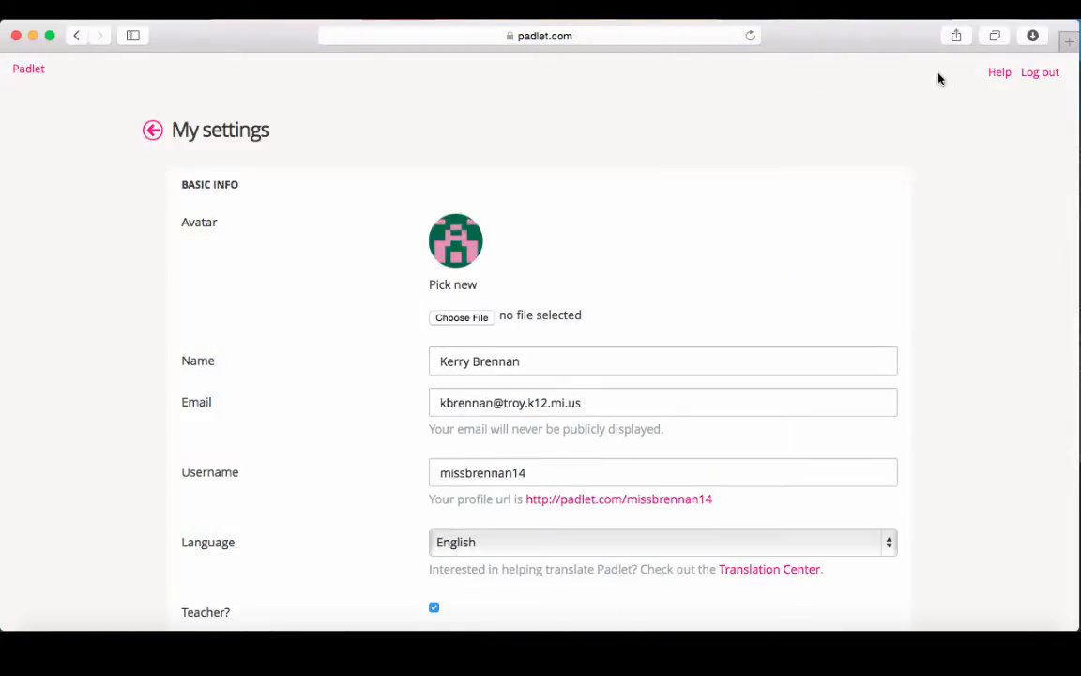
{"action": "left_click", "coordinate": [23, 72]}
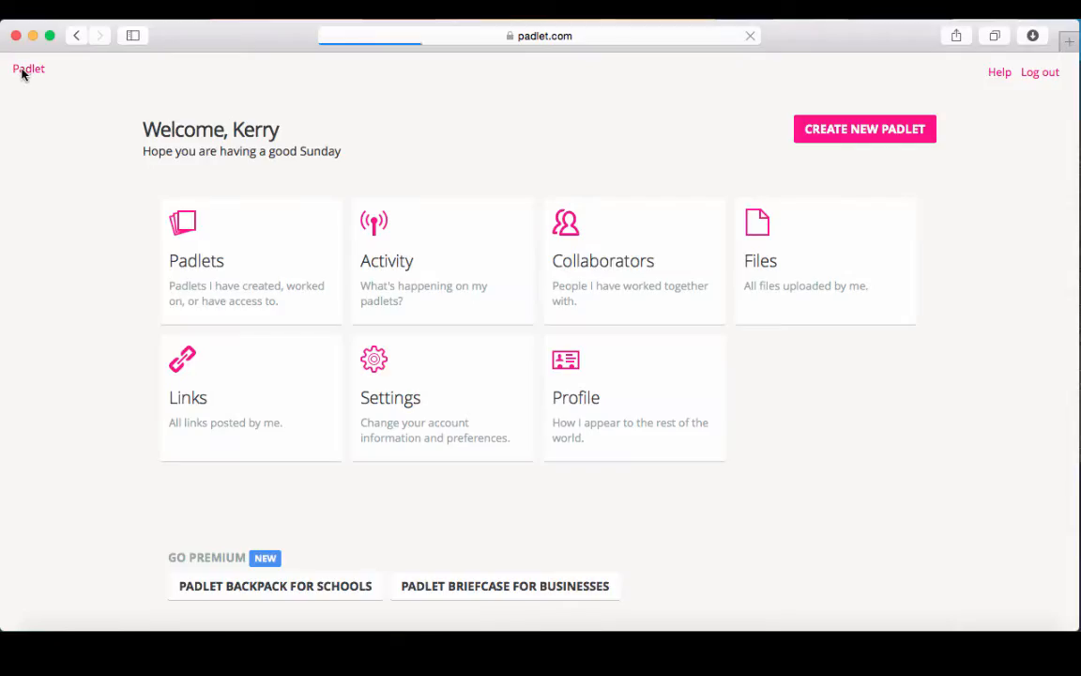
{"action": "left_click", "coordinate": [854, 130]}
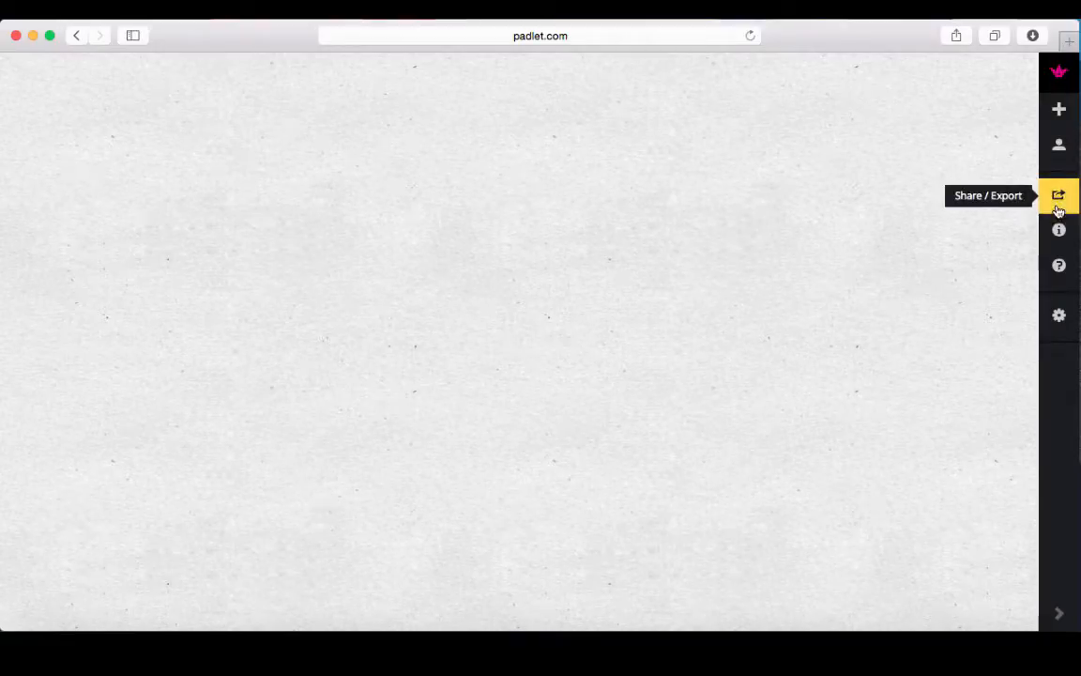
Open the new blank wall's settings with the gear button.
{"action": "left_click", "coordinate": [1059, 319]}
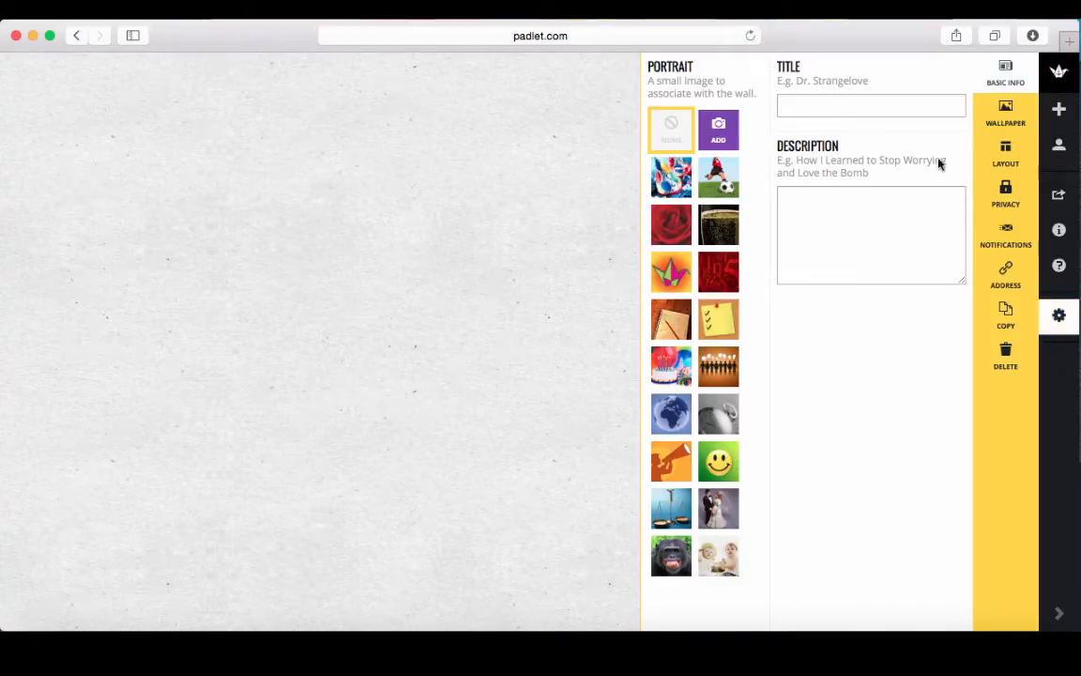
Enter the title 'Padlet in the Classroom' and a description about sharing classroom examples.
{"action": "left_click", "coordinate": [902, 109]}
{"action": "type", "text": "Padl"}
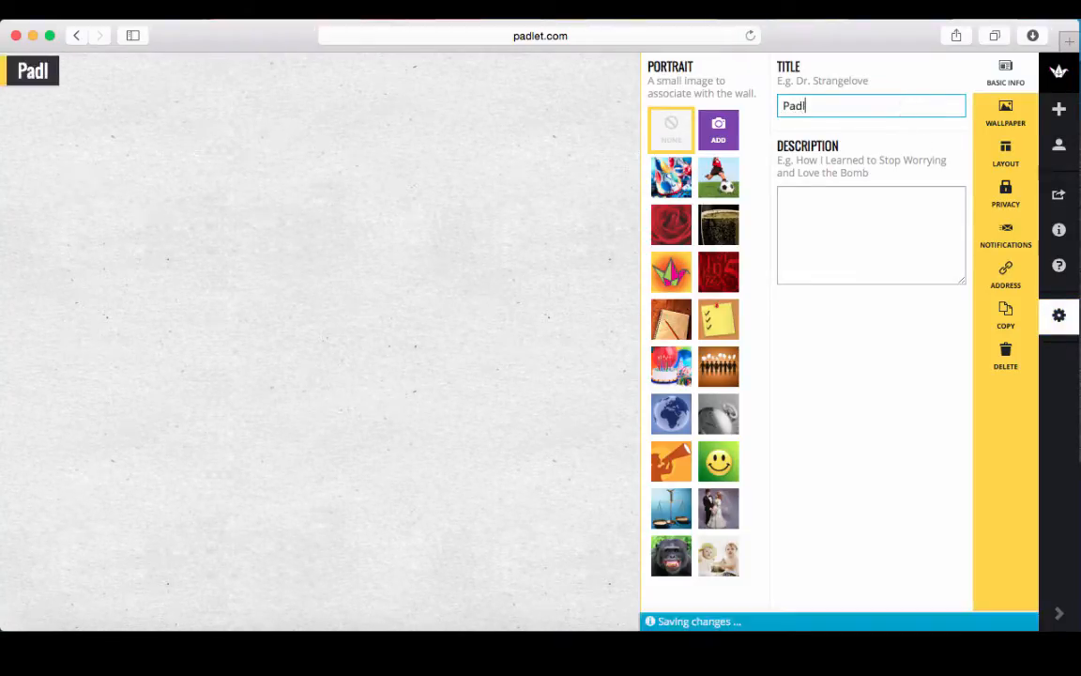
{"action": "type", "text": "et in the Classroom"}
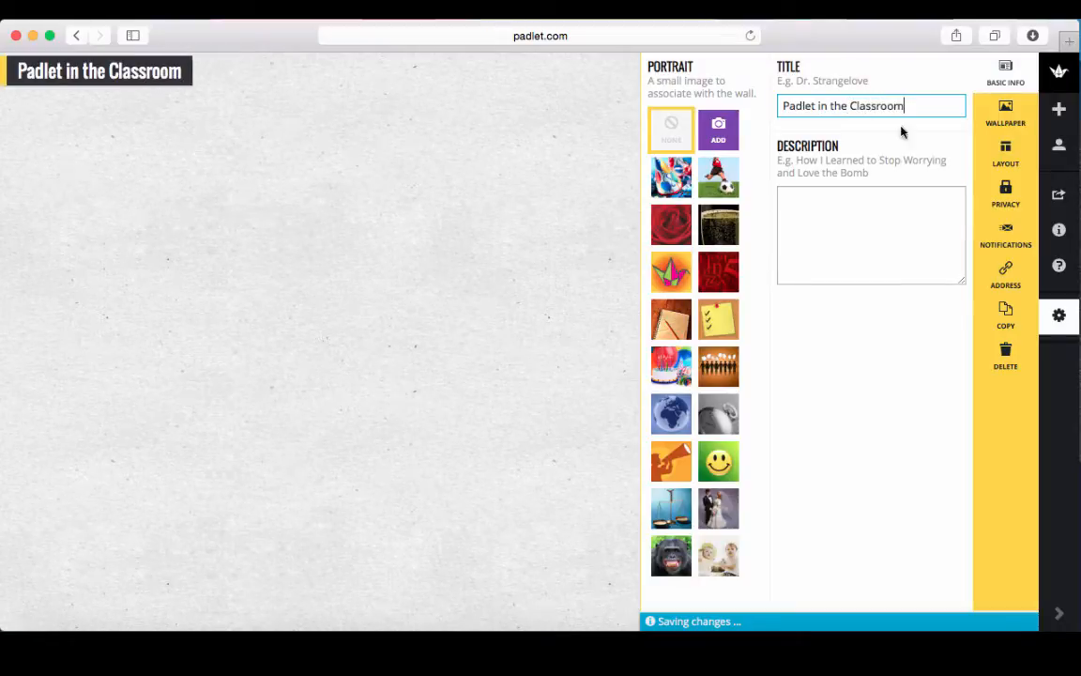
{"action": "left_click", "coordinate": [861, 202]}
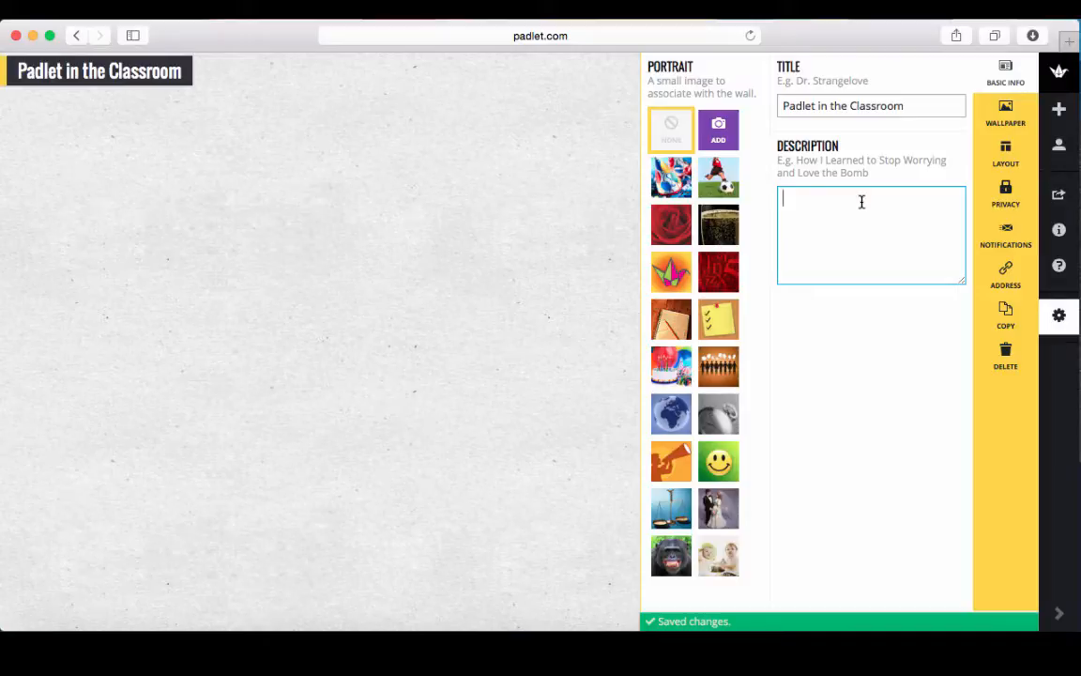
{"action": "type", "text": "T"}
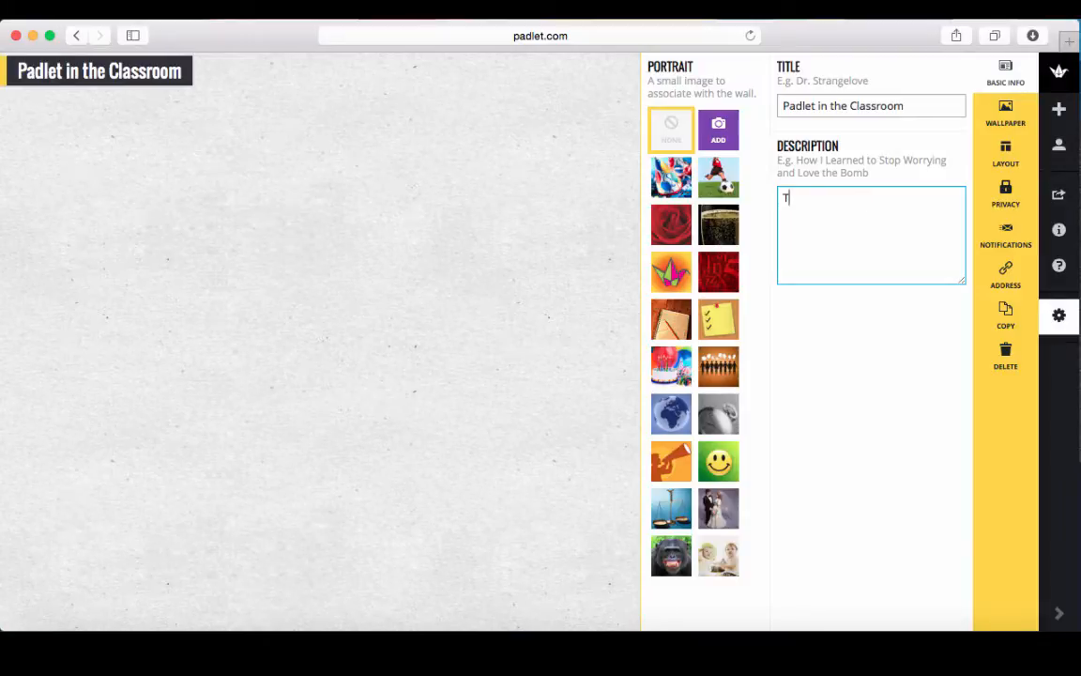
{"action": "type", "text": "his Padlet will share "}
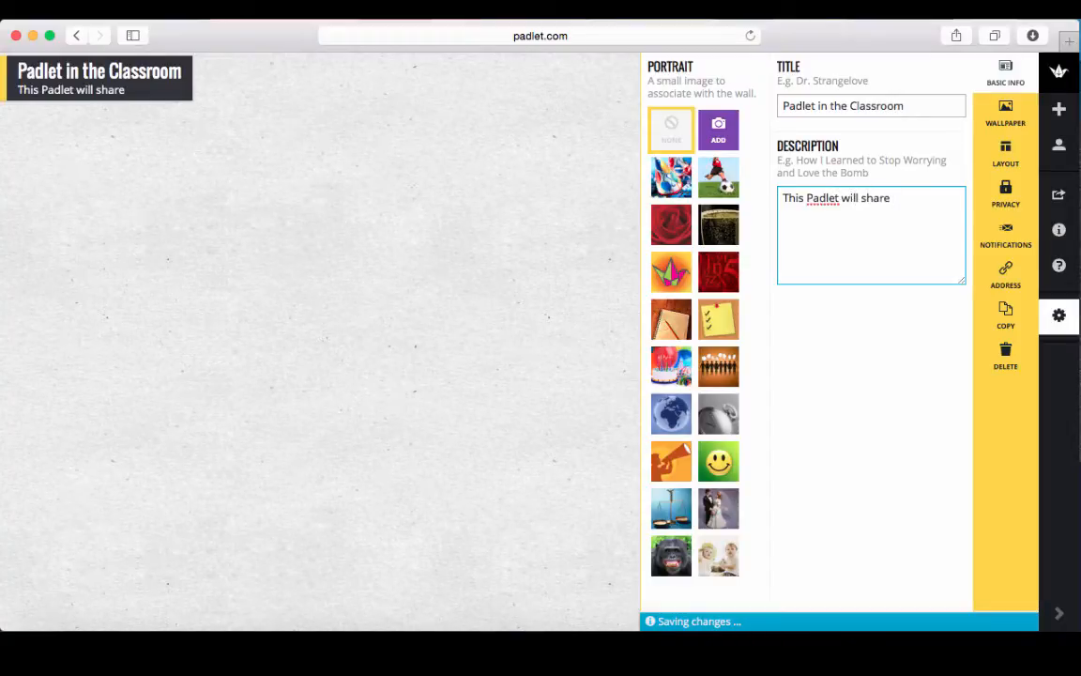
{"action": "type", "text": "examples of "}
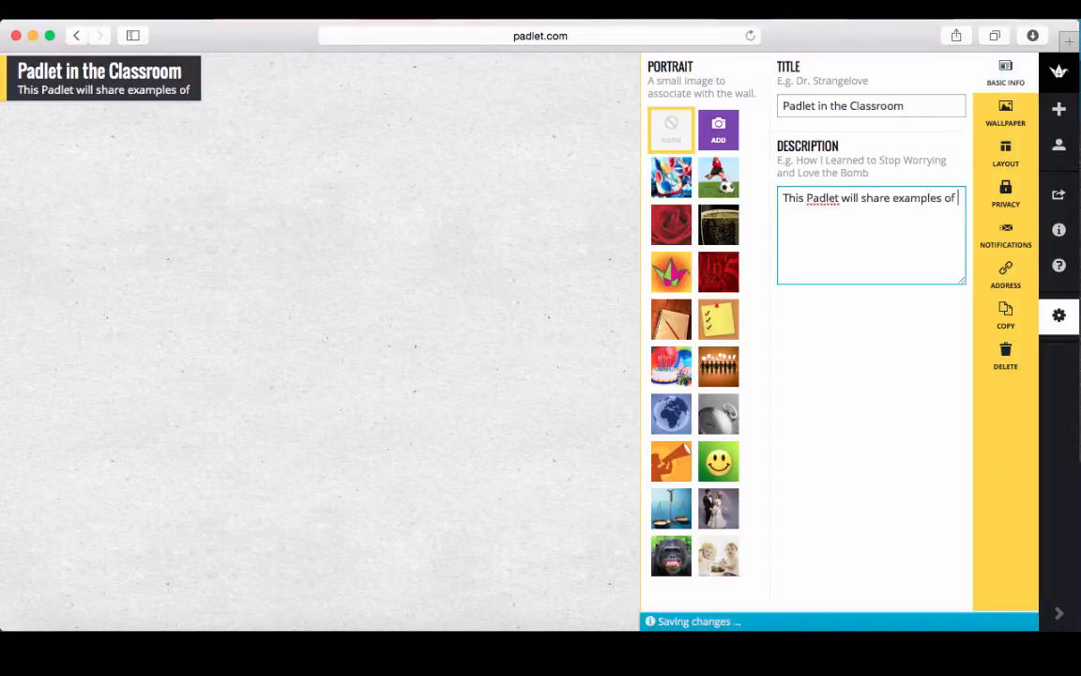
{"action": "type", "text": "ways to use"}
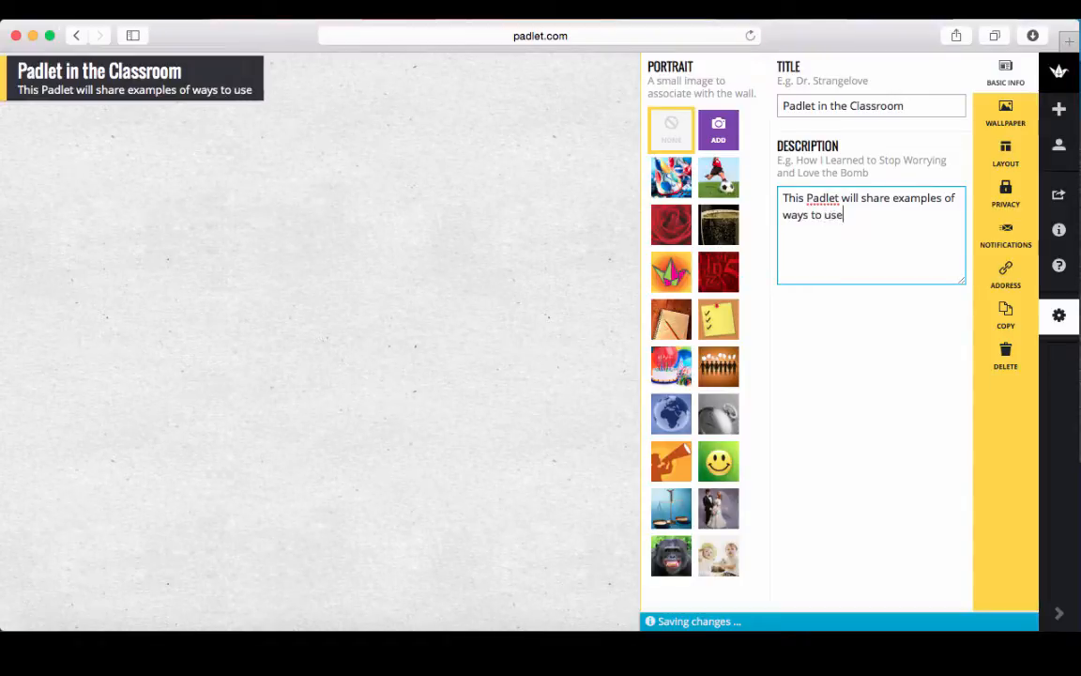
{"action": "type", "text": " Padlet in the classroom."}
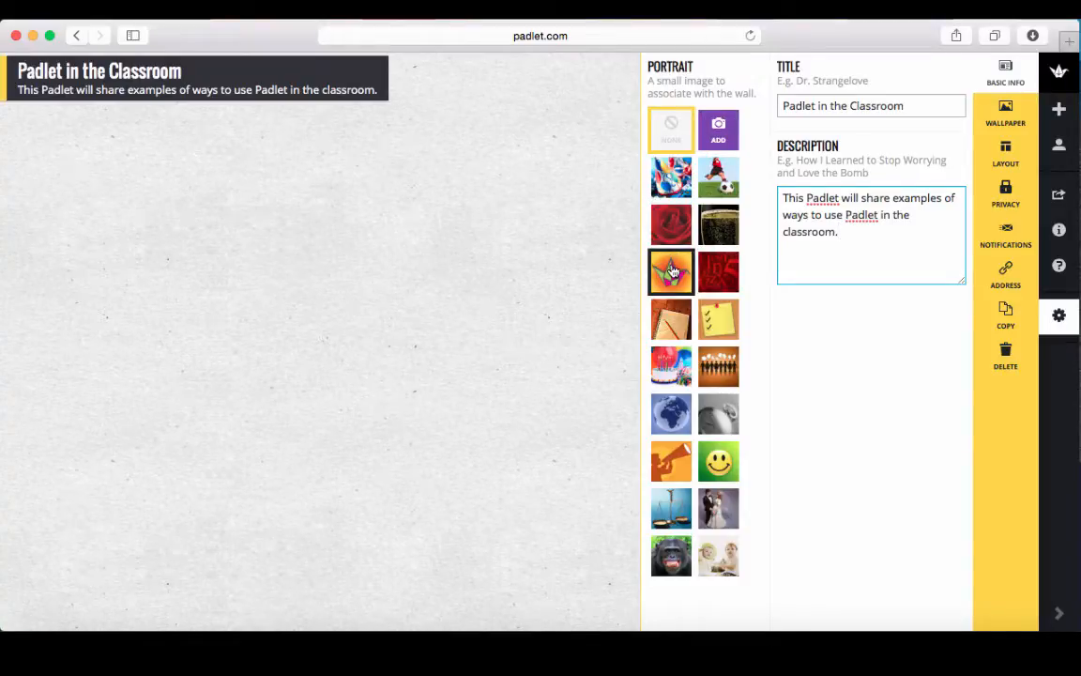
Choose the smiley image as the wall's portrait after trying the red and candles images.
{"action": "left_click", "coordinate": [716, 276]}
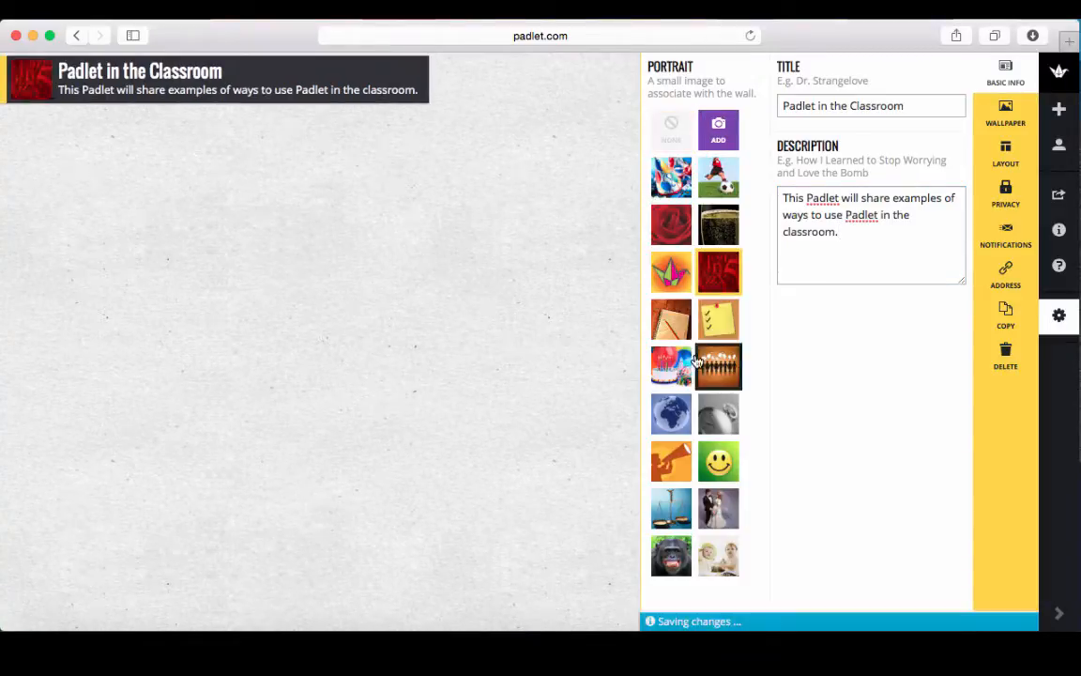
{"action": "left_click", "coordinate": [721, 372]}
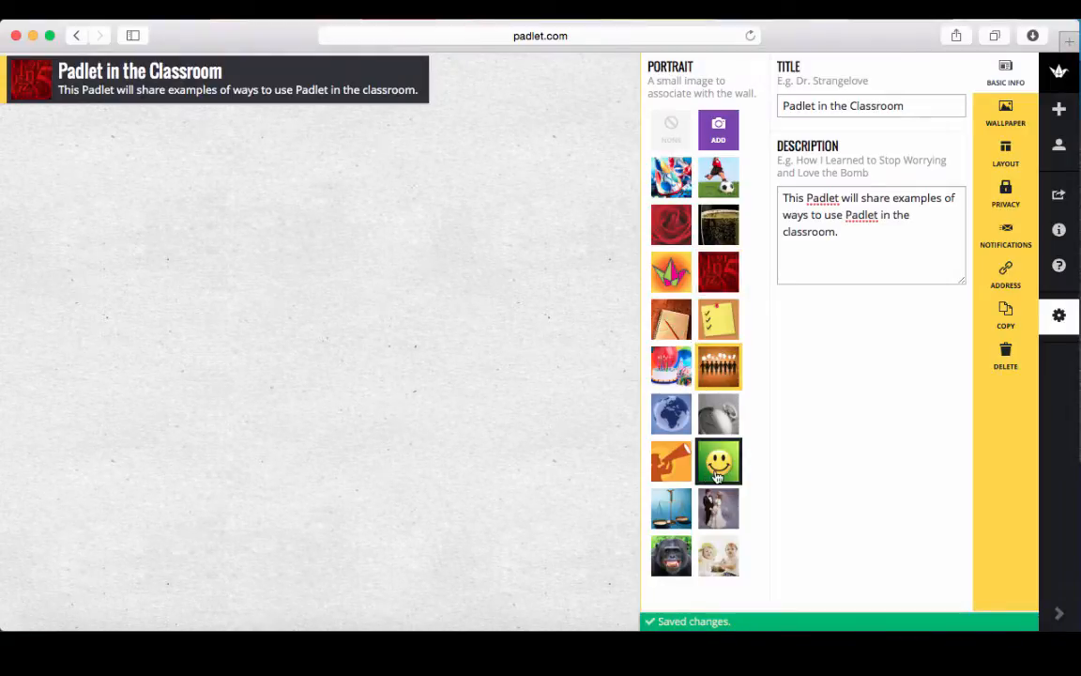
{"action": "left_click", "coordinate": [717, 477]}
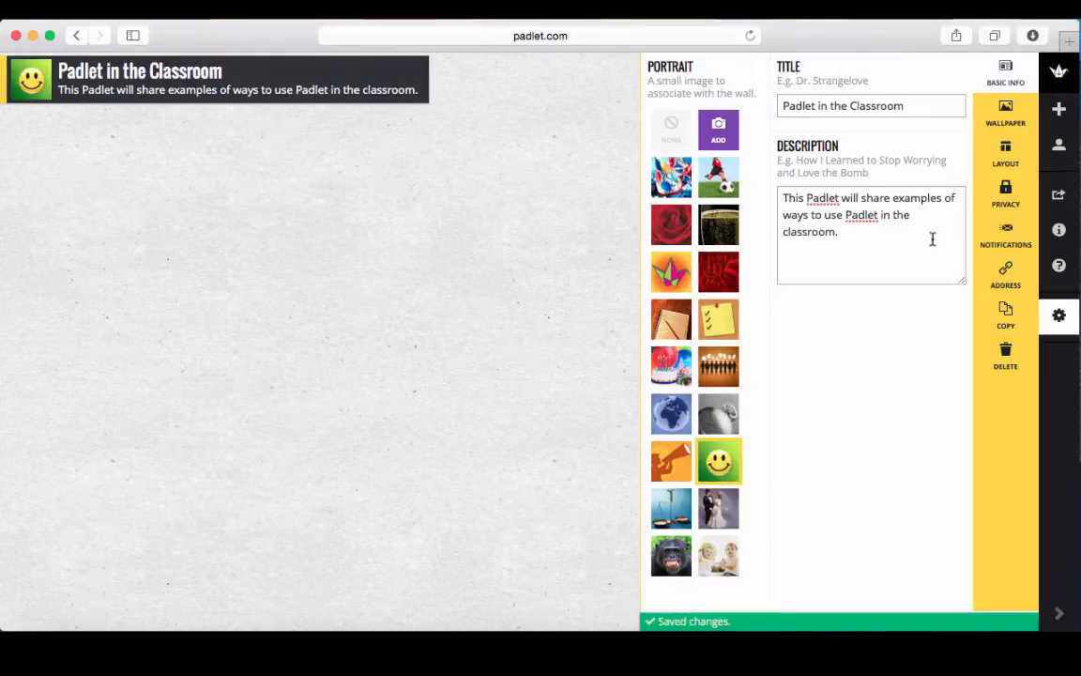
{"action": "left_click", "coordinate": [1007, 115]}
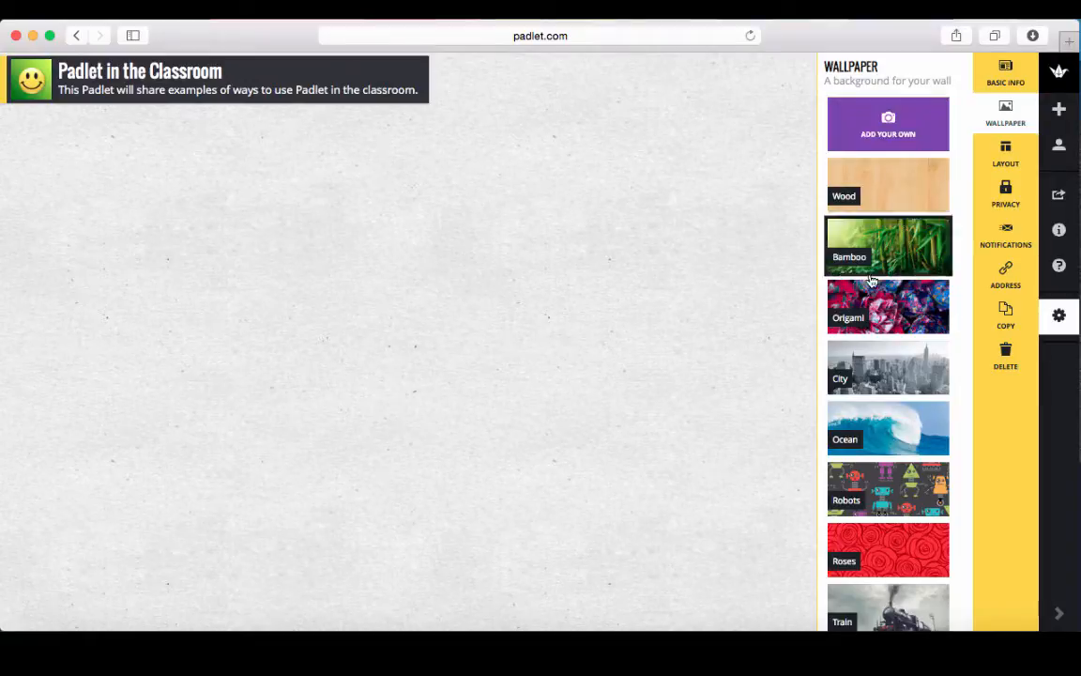
Set the wall background to the green Blackboard wallpaper after briefly trying Wings.
{"action": "scroll", "coordinate": [874, 323], "scroll_direction": "down", "scroll_amount": 1}
{"action": "scroll", "coordinate": [875, 323], "scroll_direction": "down", "scroll_amount": 10}
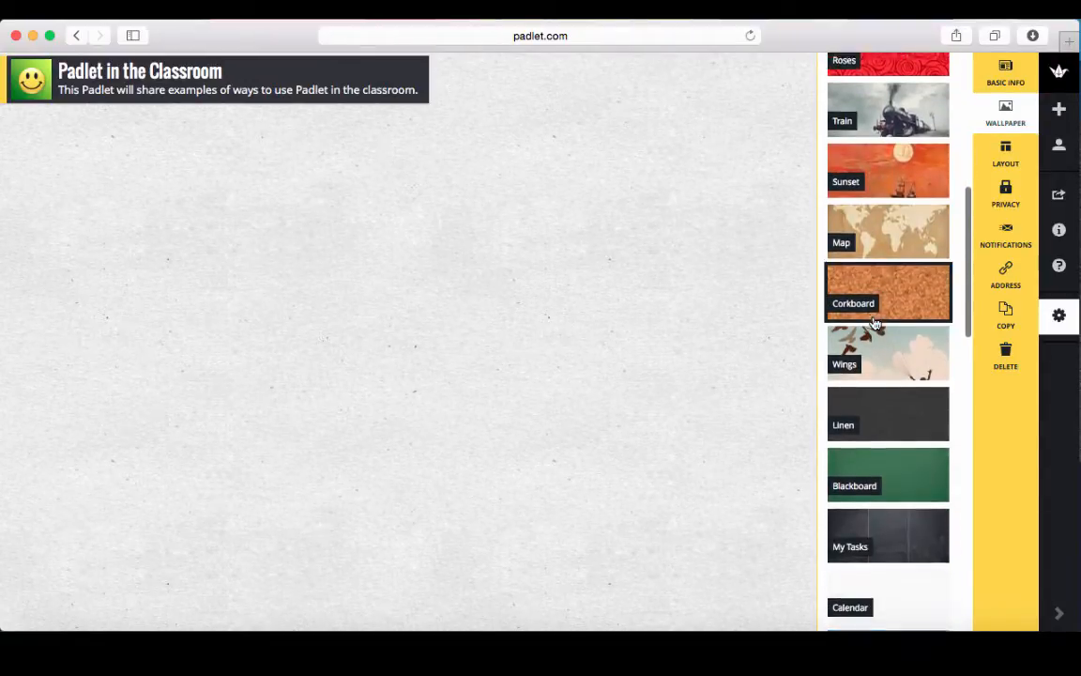
{"action": "scroll", "coordinate": [874, 323], "scroll_direction": "down", "scroll_amount": 10}
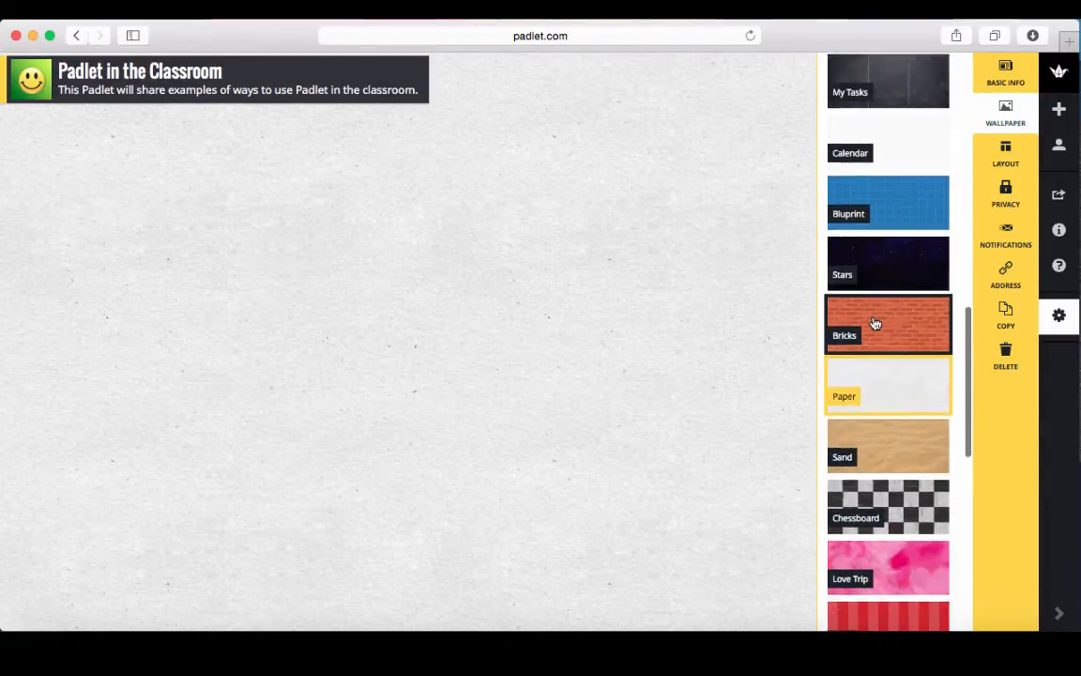
{"action": "scroll", "coordinate": [875, 323], "scroll_direction": "down", "scroll_amount": 10}
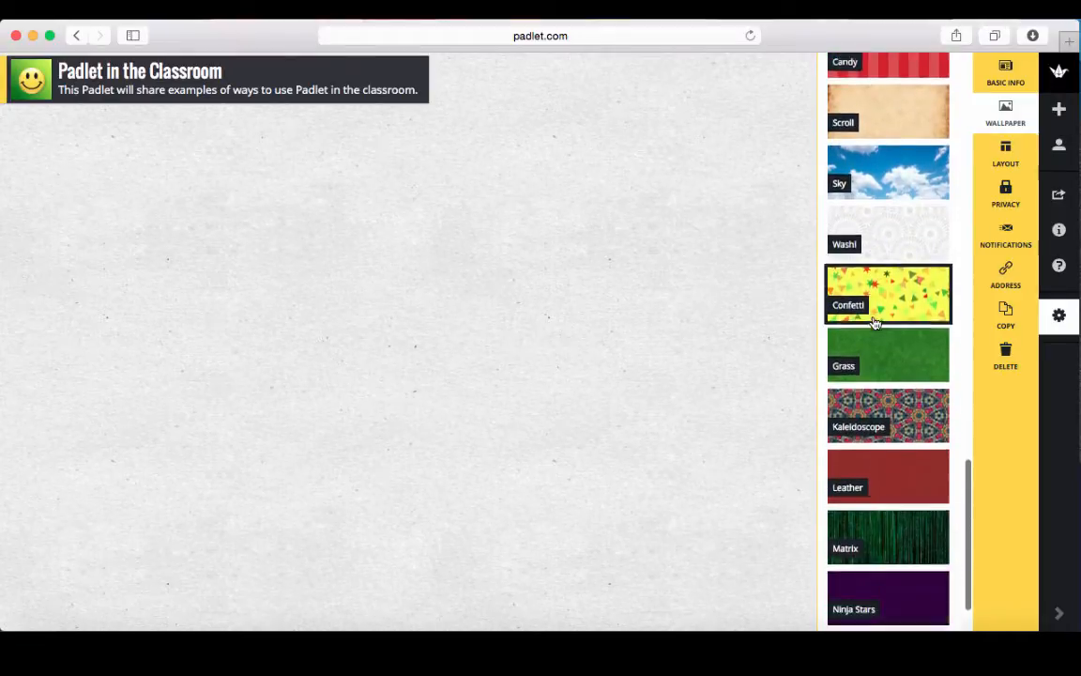
{"action": "scroll", "coordinate": [874, 323], "scroll_direction": "up", "scroll_amount": 10}
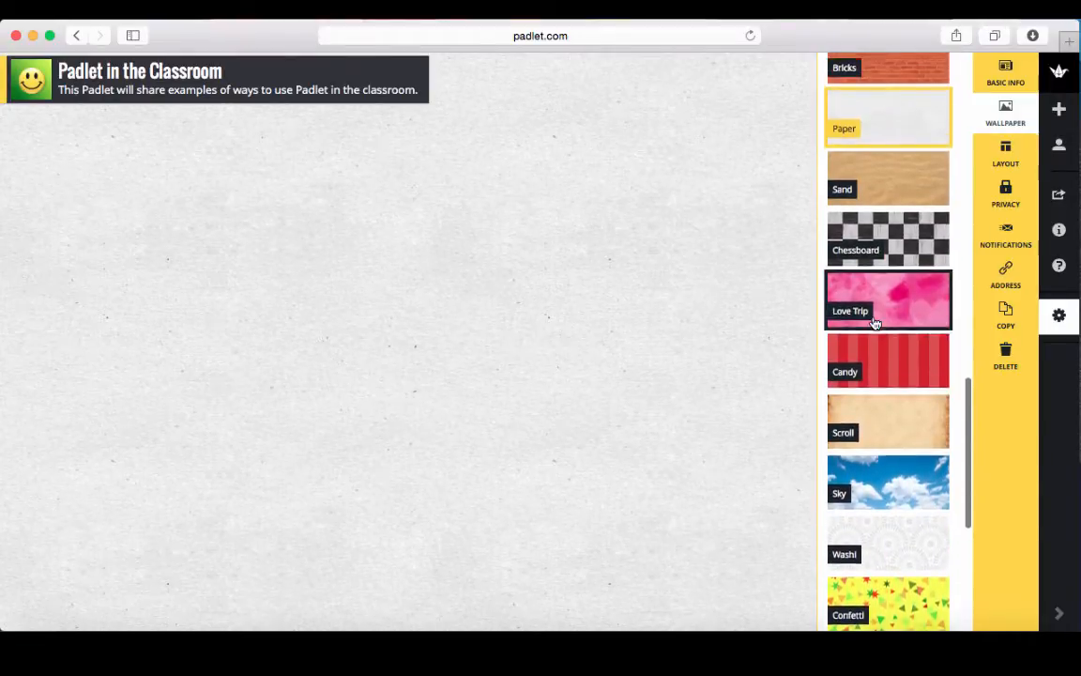
{"action": "scroll", "coordinate": [875, 322], "scroll_direction": "up", "scroll_amount": 5}
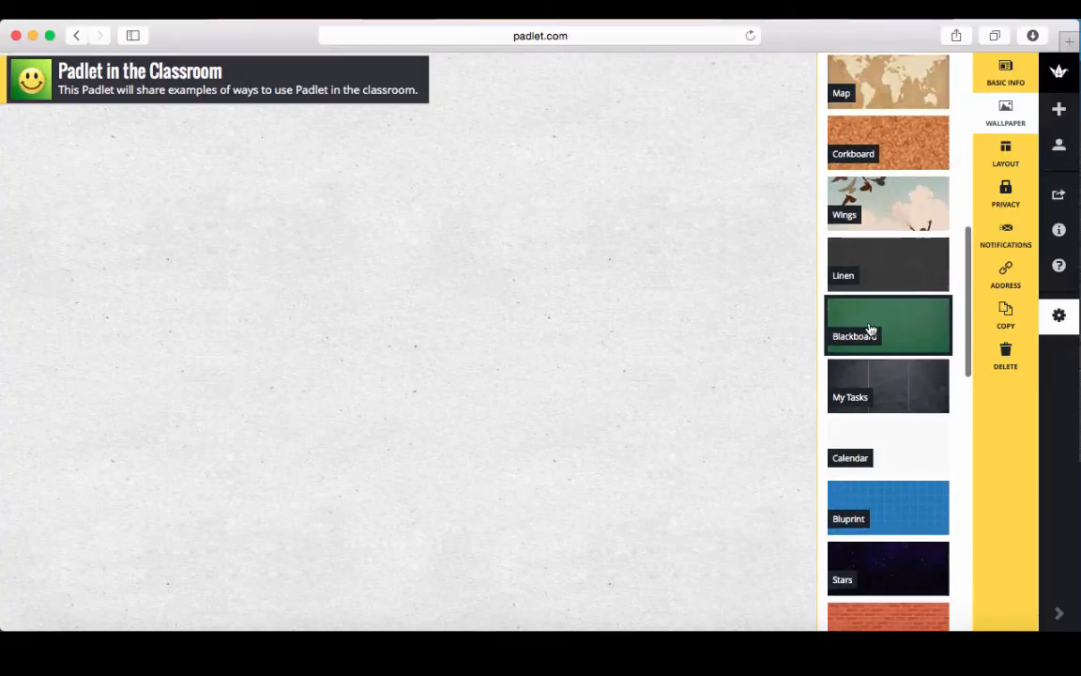
{"action": "left_click", "coordinate": [917, 336]}
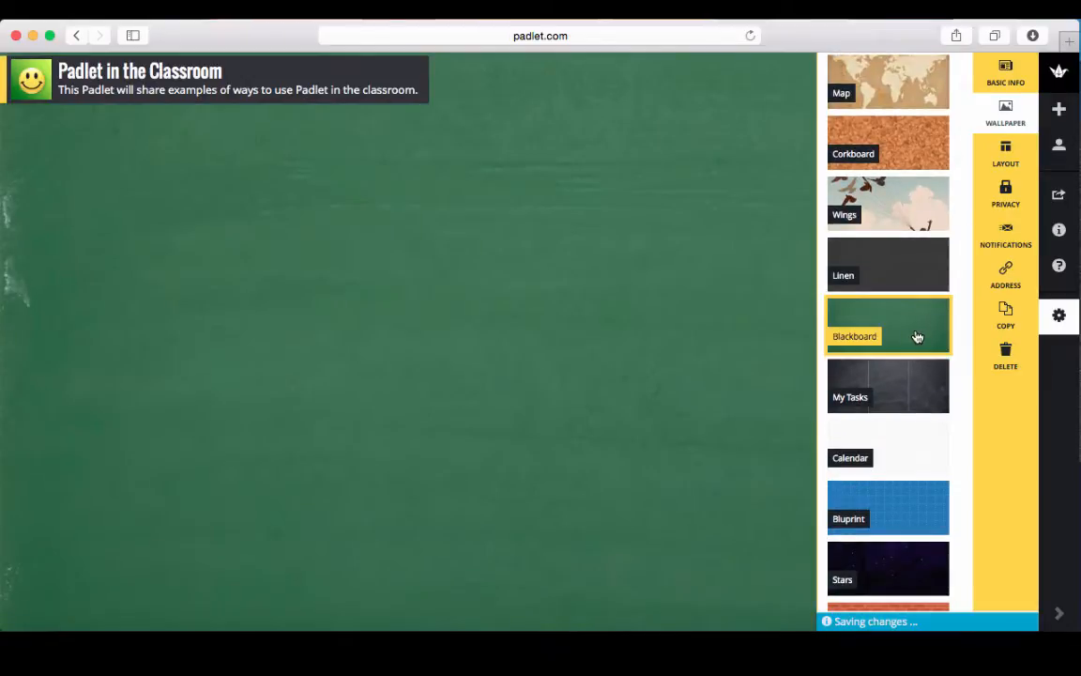
{"action": "left_click", "coordinate": [900, 202]}
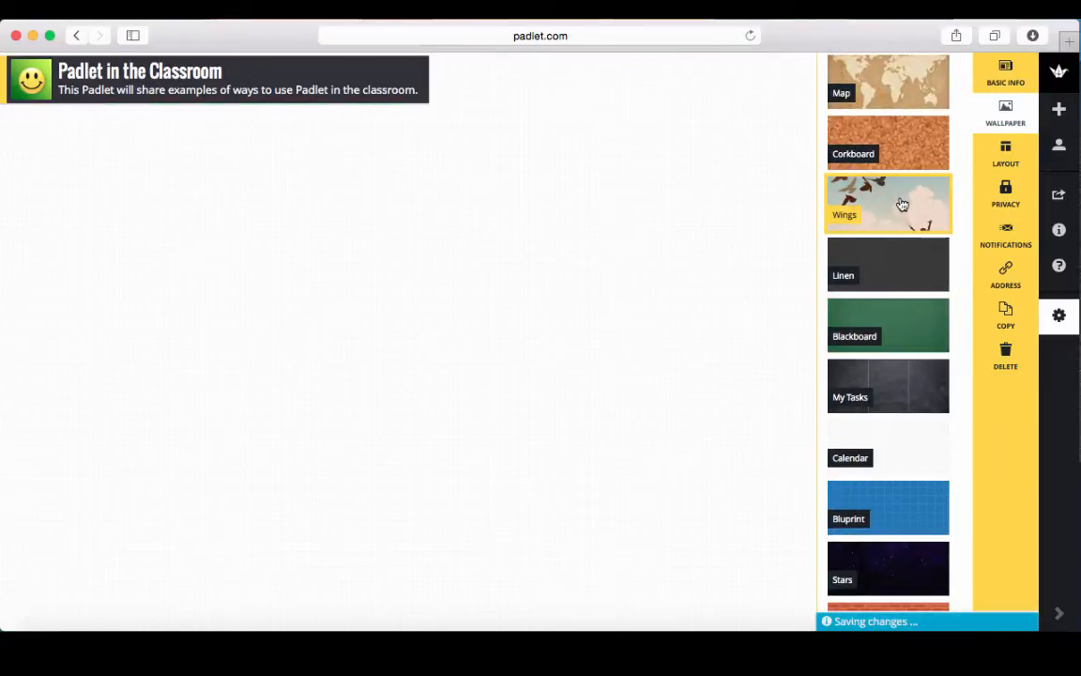
{"action": "left_click", "coordinate": [897, 326]}
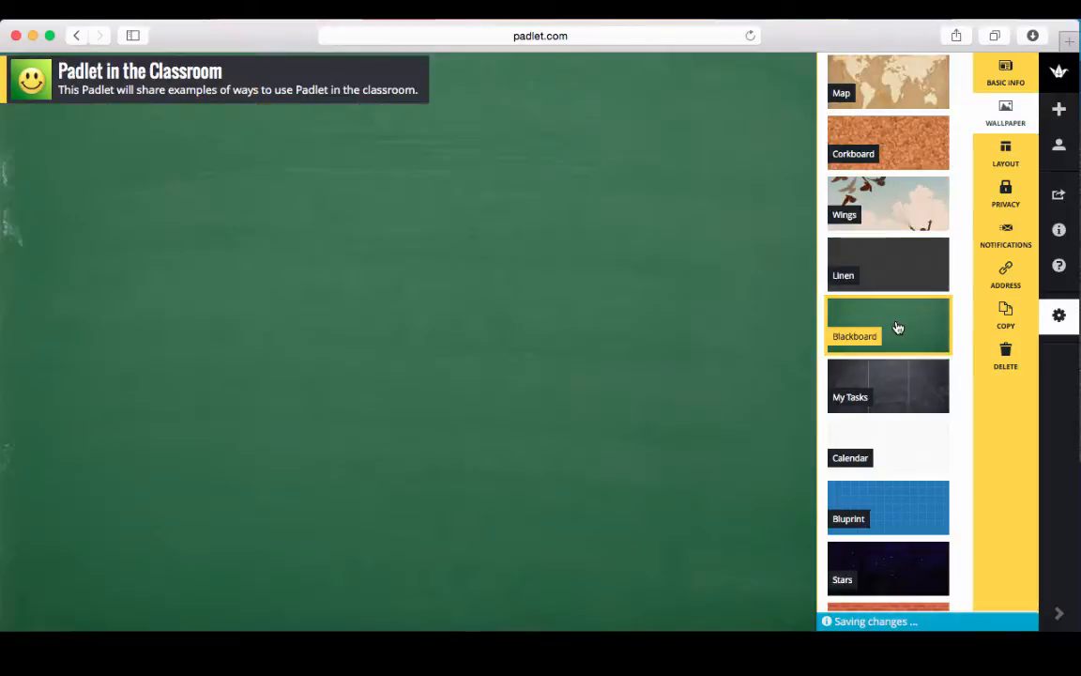
{"action": "left_click", "coordinate": [1004, 154]}
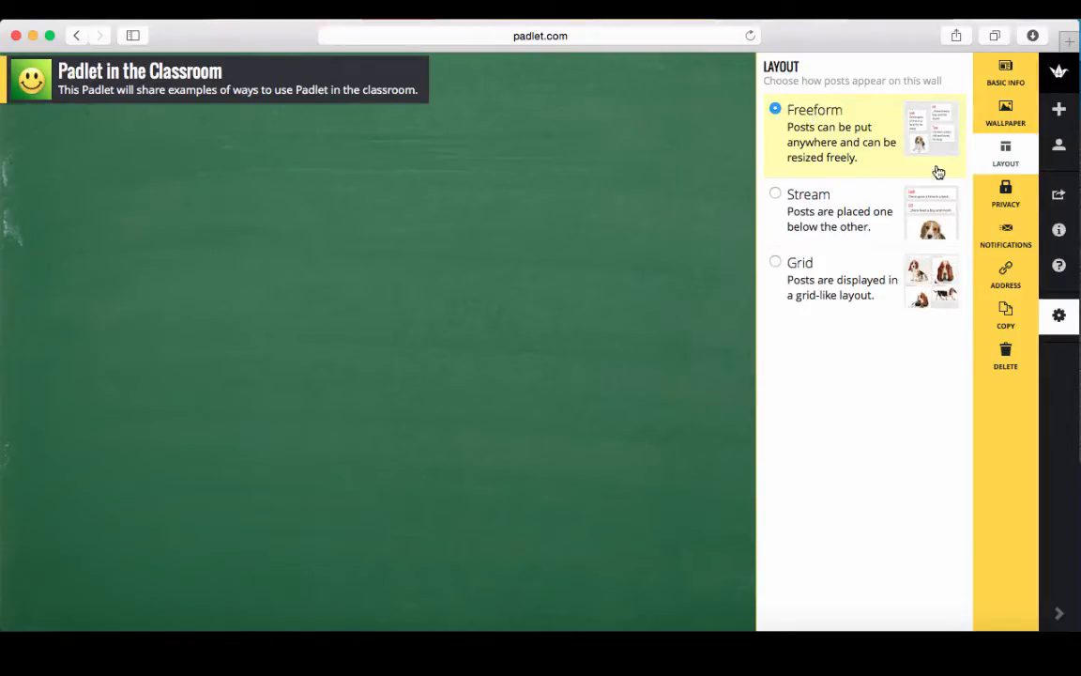
In Privacy settings, show the permission dropdown for the Hidden Link option.
{"action": "left_click", "coordinate": [1005, 194]}
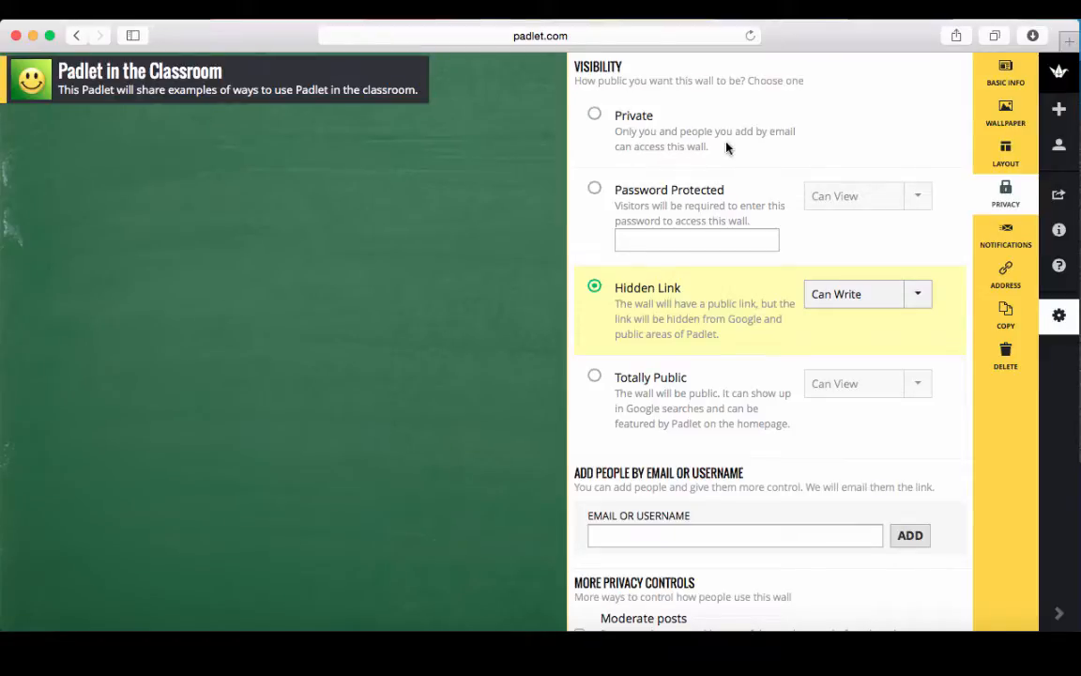
{"action": "scroll", "coordinate": [713, 404], "scroll_direction": "down", "scroll_amount": 3}
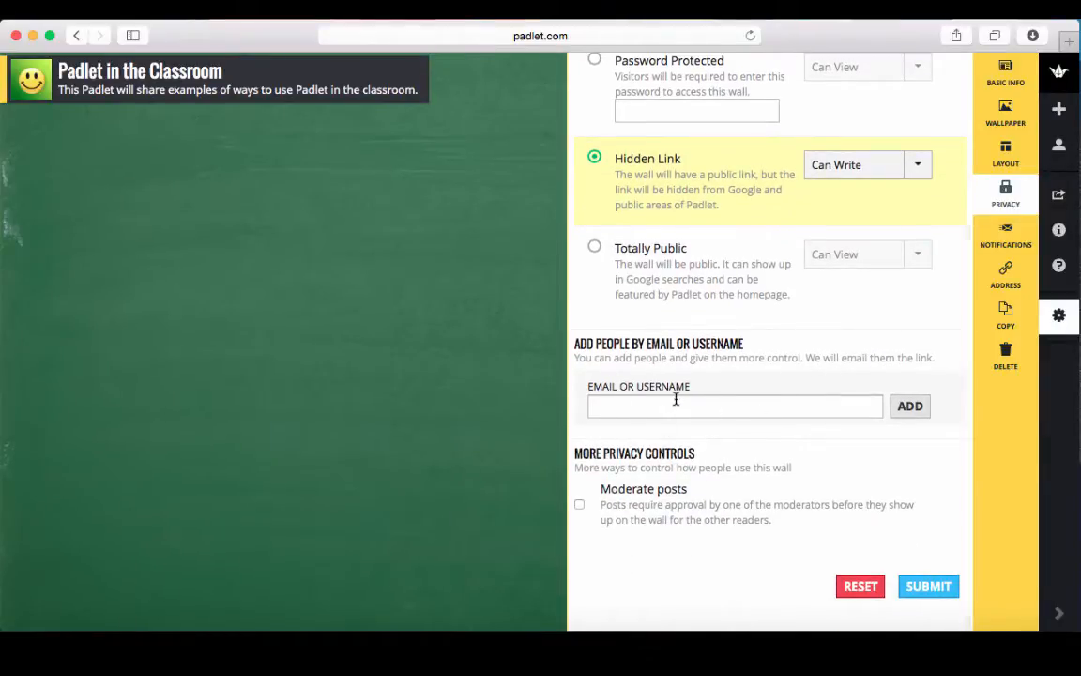
{"action": "scroll", "coordinate": [676, 398], "scroll_direction": "up", "scroll_amount": 3}
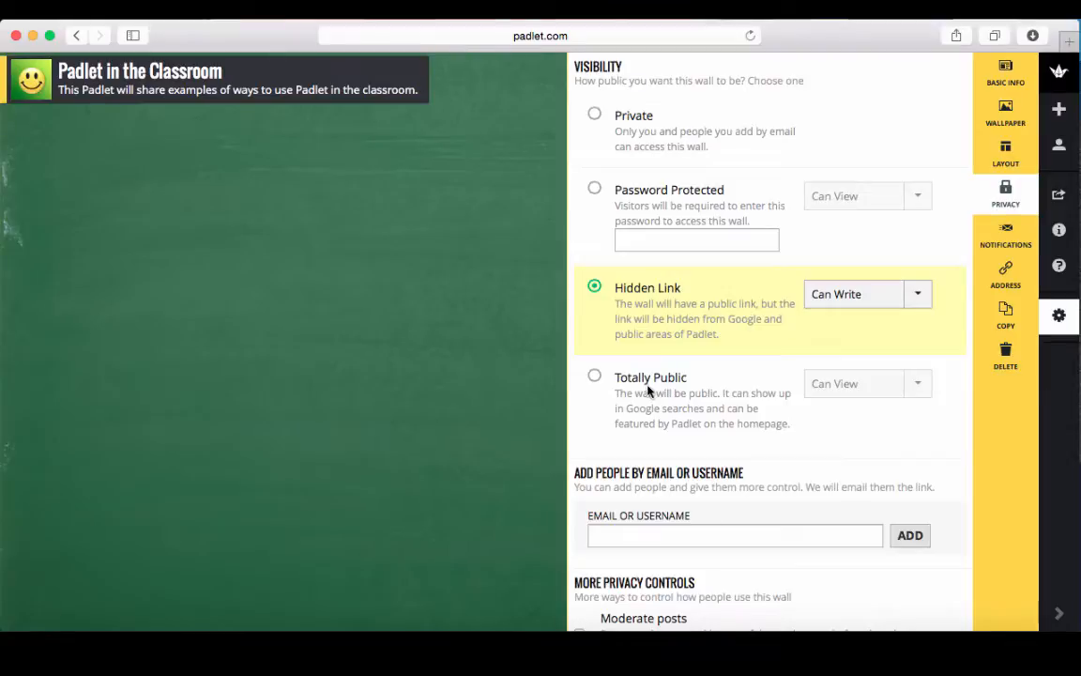
{"action": "left_click", "coordinate": [919, 303]}
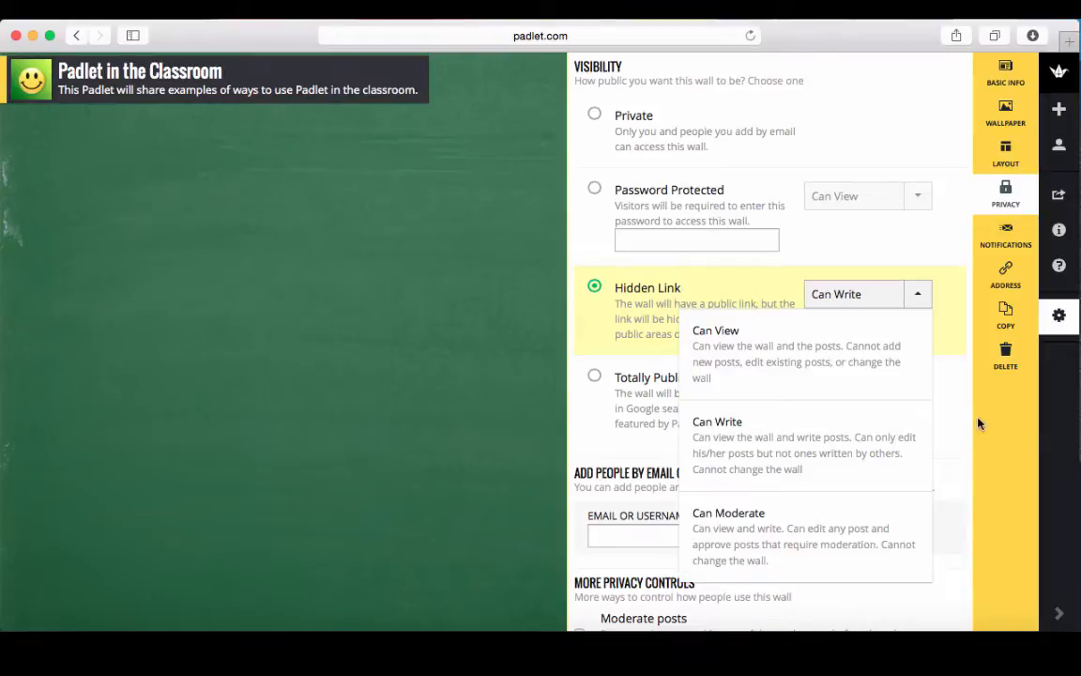
Keep the wall on Hidden Link, submit it, and give visitors Can Write permission.
{"action": "left_click", "coordinate": [951, 417]}
{"action": "scroll", "coordinate": [793, 497], "scroll_direction": "down", "scroll_amount": 3}
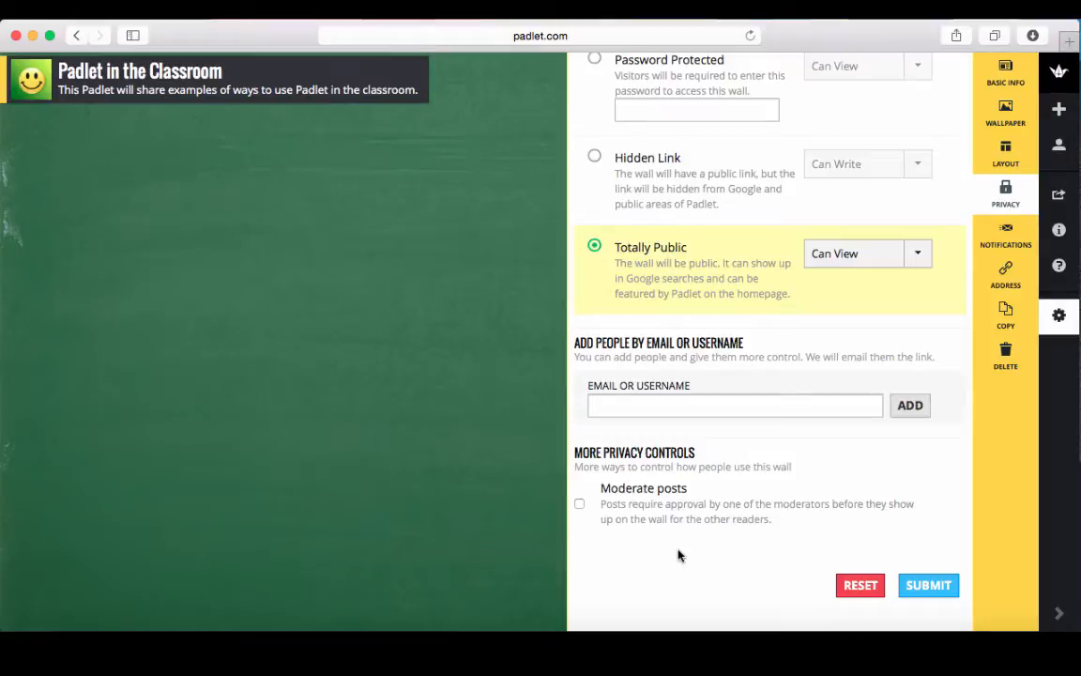
{"action": "left_click", "coordinate": [595, 158]}
{"action": "left_click", "coordinate": [928, 584]}
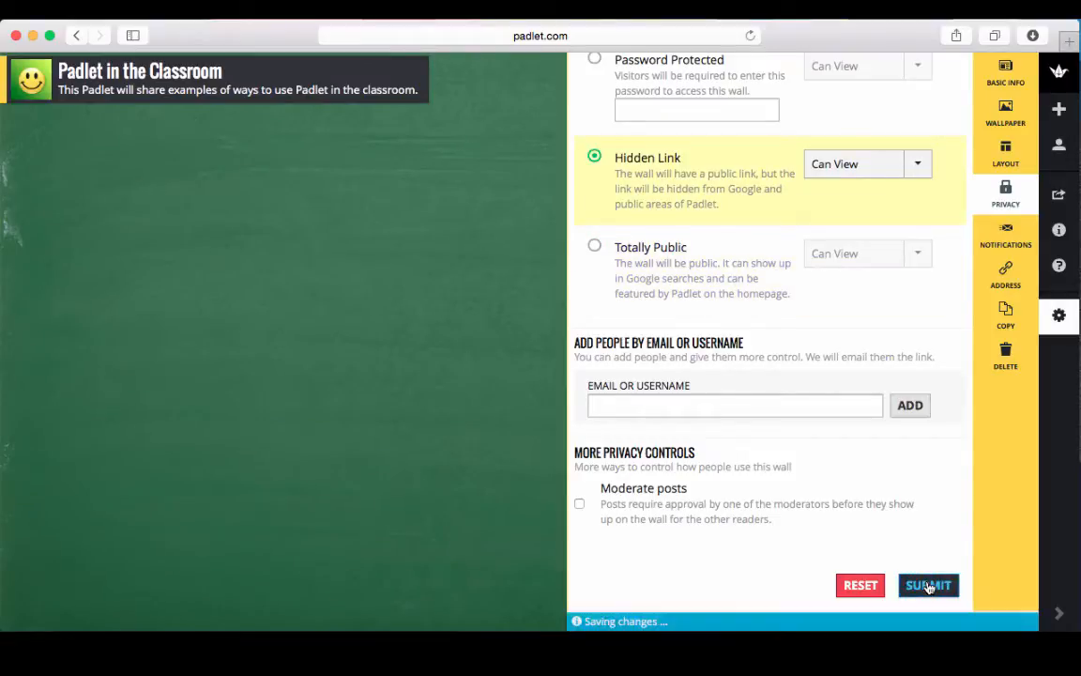
{"action": "left_click", "coordinate": [878, 173]}
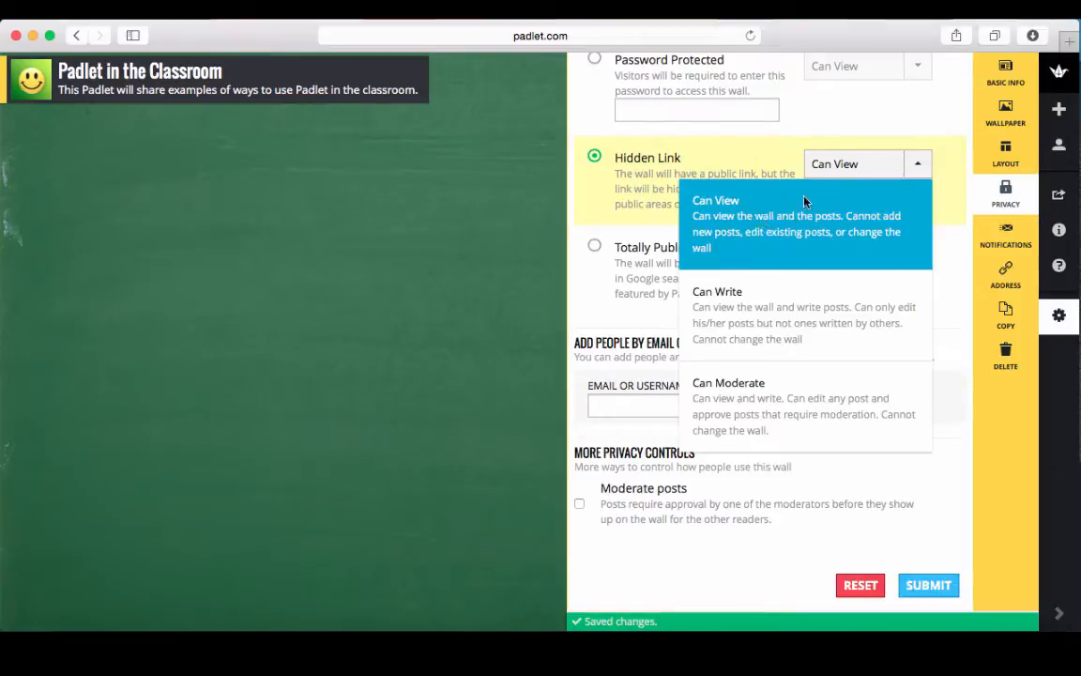
{"action": "left_click", "coordinate": [748, 313]}
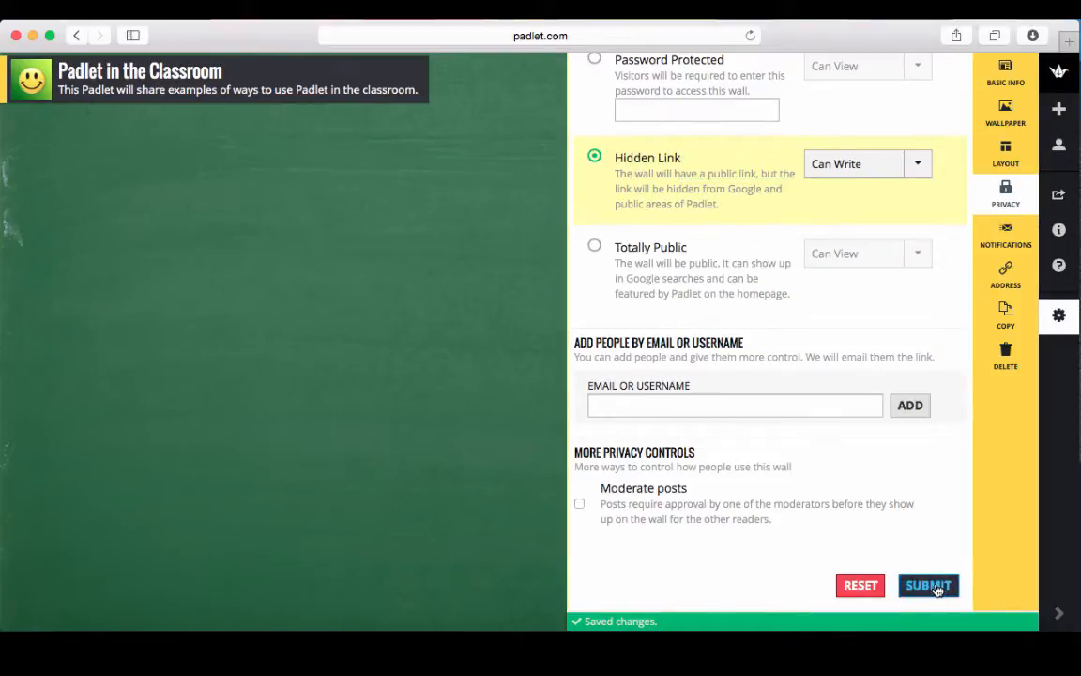
{"action": "left_click", "coordinate": [1006, 240]}
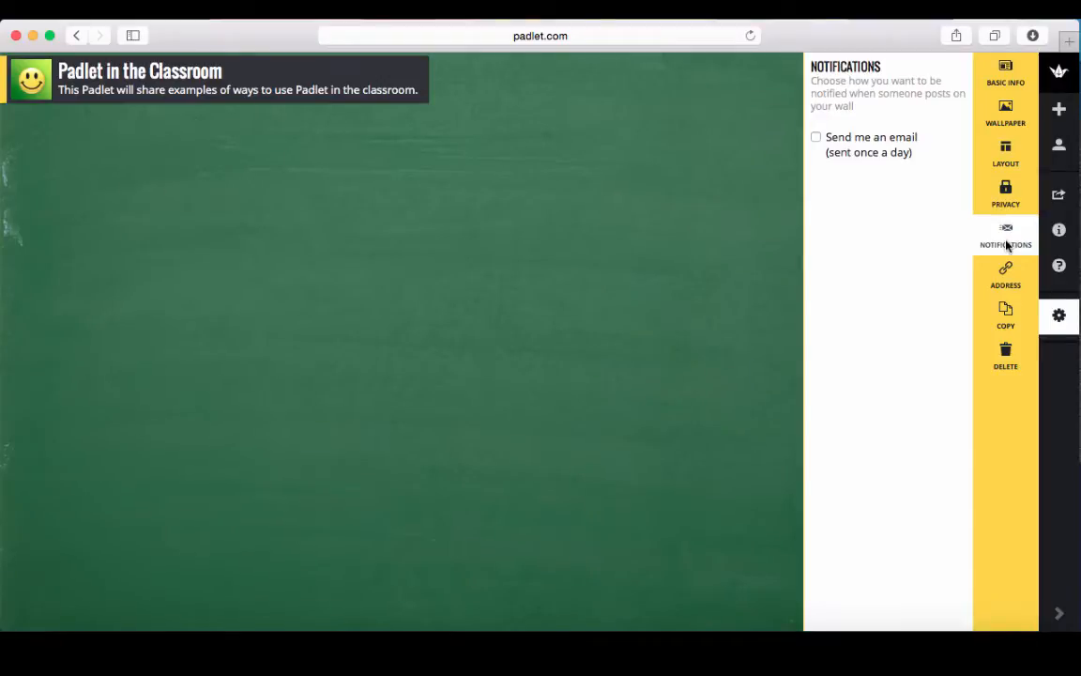
Look over the Address and Delete options, then close settings to reveal the empty blackboard wall.
{"action": "left_click", "coordinate": [1009, 273]}
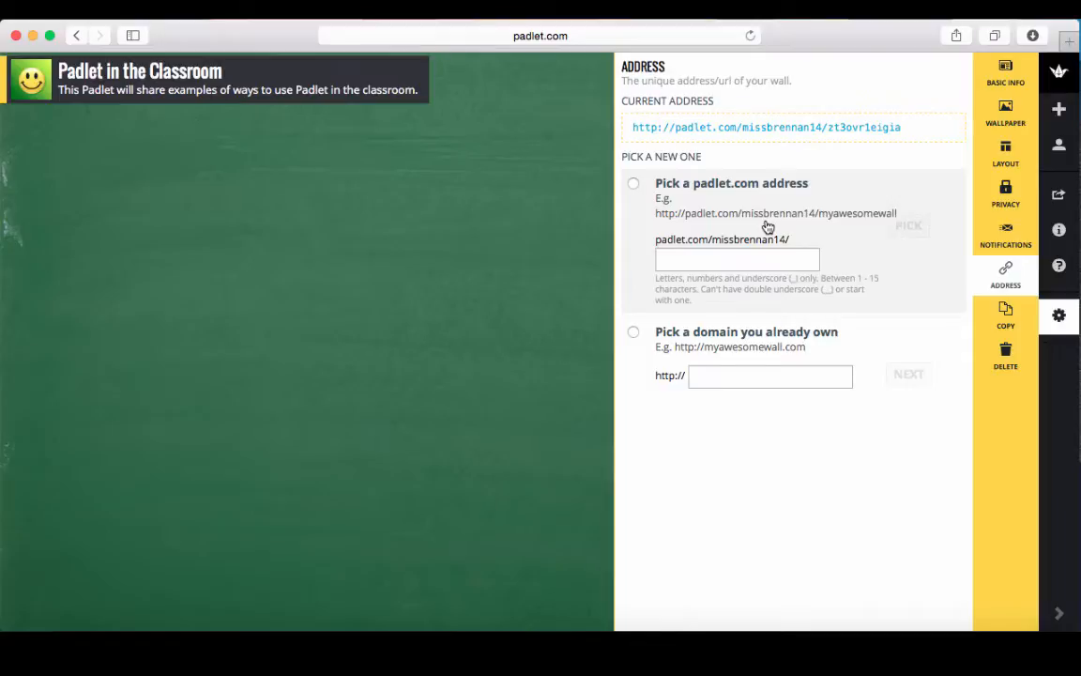
{"action": "left_click", "coordinate": [1008, 358]}
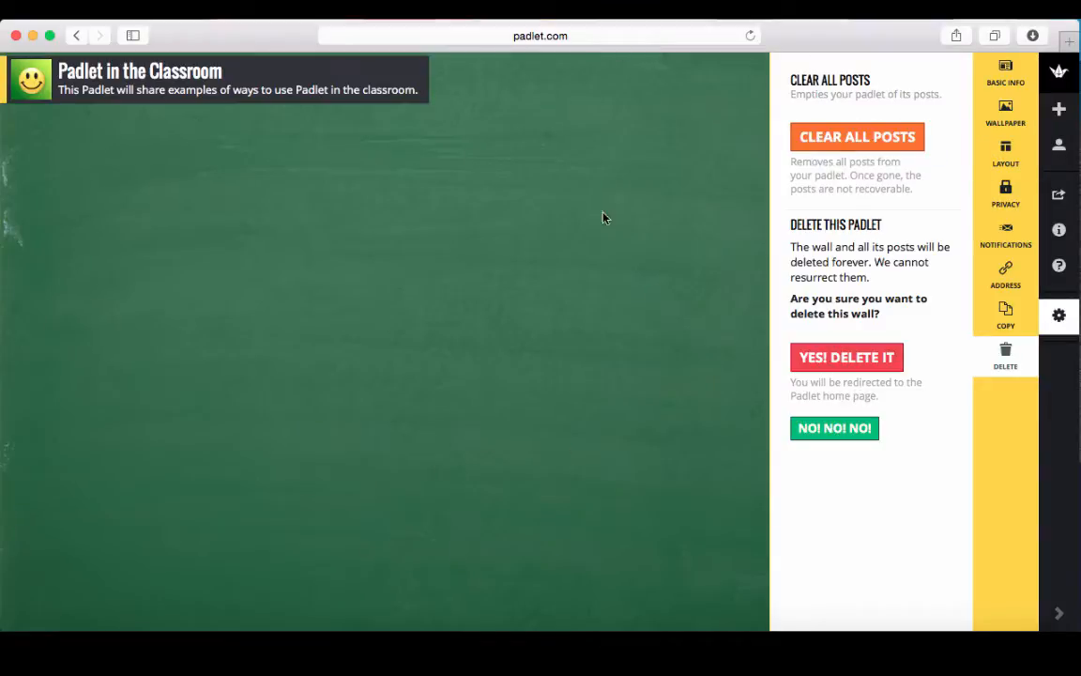
{"action": "left_click", "coordinate": [713, 218]}
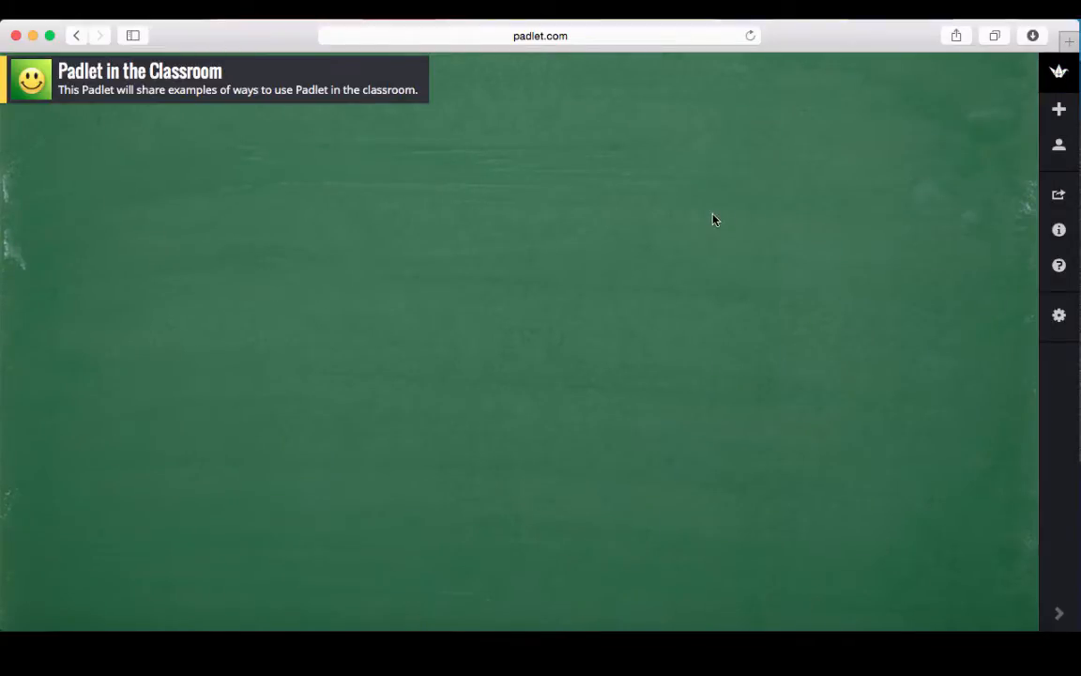
Add a post on the left of the wall titled with the teacher's name, reading 'Question board.'.
{"action": "double_click", "coordinate": [277, 242]}
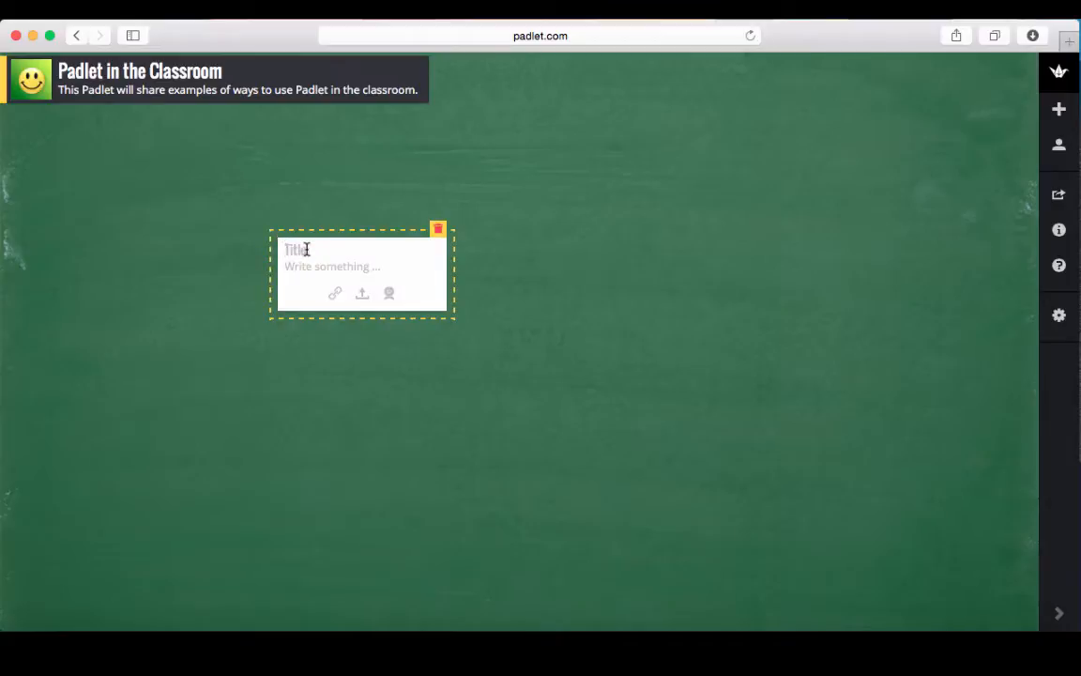
{"action": "left_click", "coordinate": [306, 248]}
{"action": "type", "text": "Kerry"}
{"action": "left_click", "coordinate": [305, 267]}
{"action": "type", "text": "Questio"}
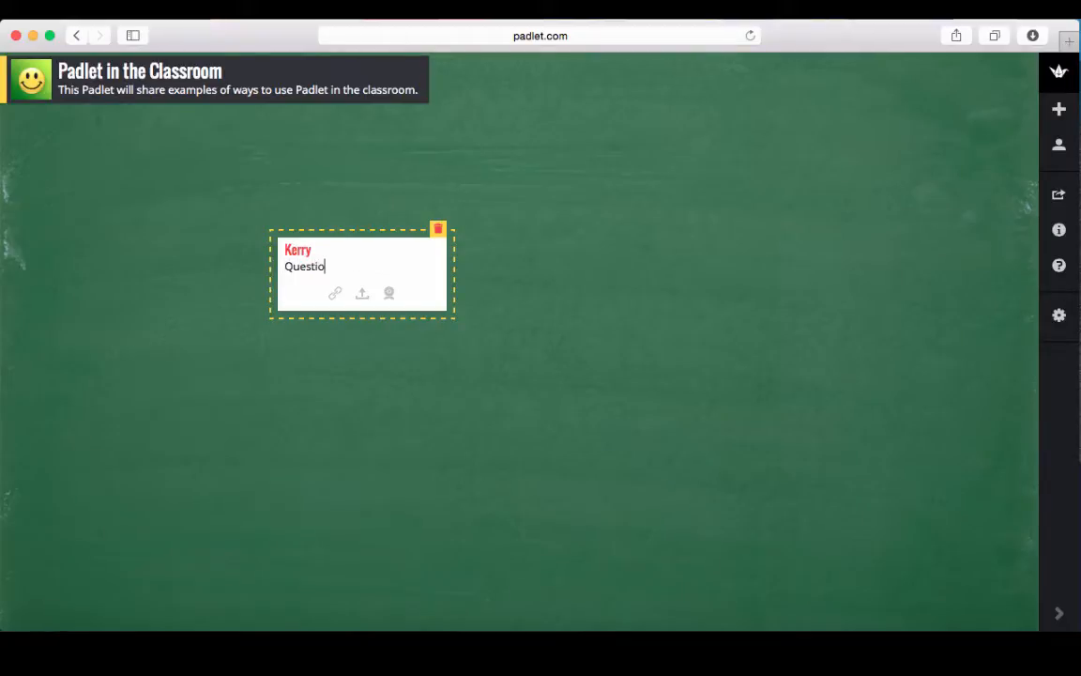
{"action": "type", "text": "n board."}
{"action": "left_click", "coordinate": [498, 311]}
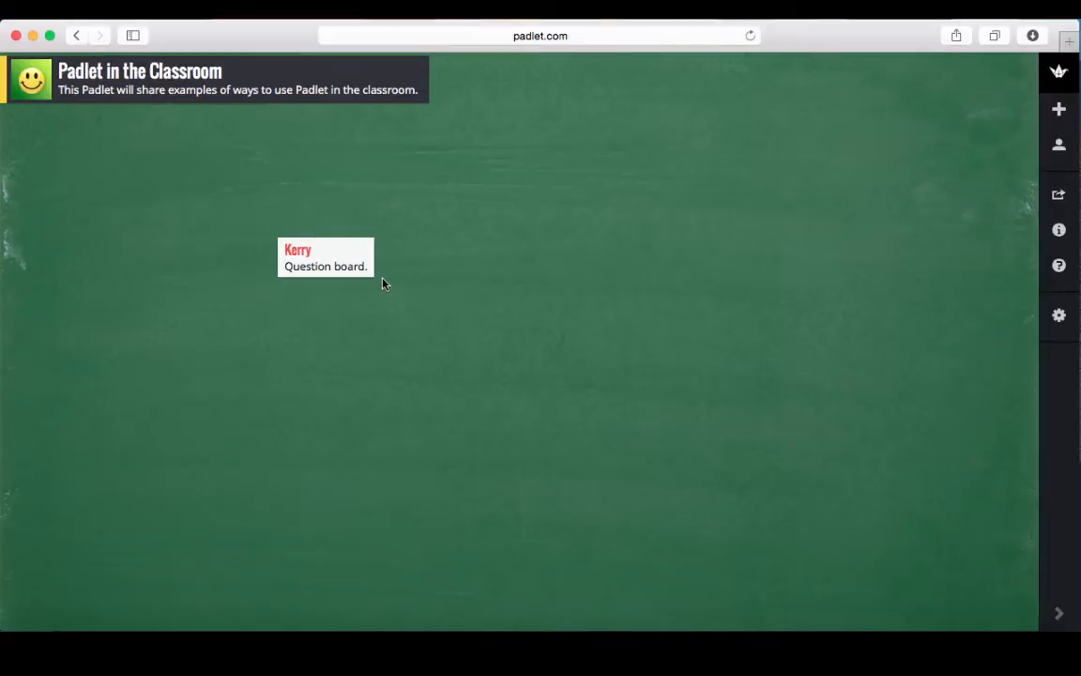
{"action": "mouse_move", "coordinate": [294, 278]}
Add a post beside the first, titled with the teacher's name, reading 'Book review or responses.'.
{"action": "double_click", "coordinate": [493, 245]}
{"action": "type", "text": "Kerry"}
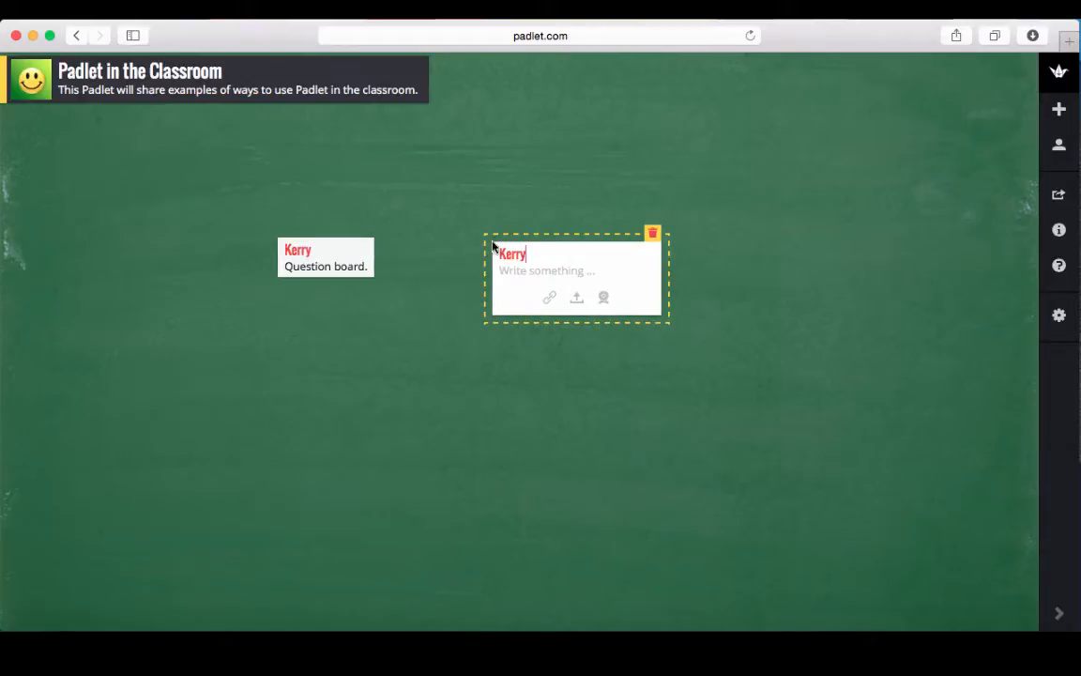
{"action": "left_click", "coordinate": [537, 271]}
{"action": "type", "text": "Bo"}
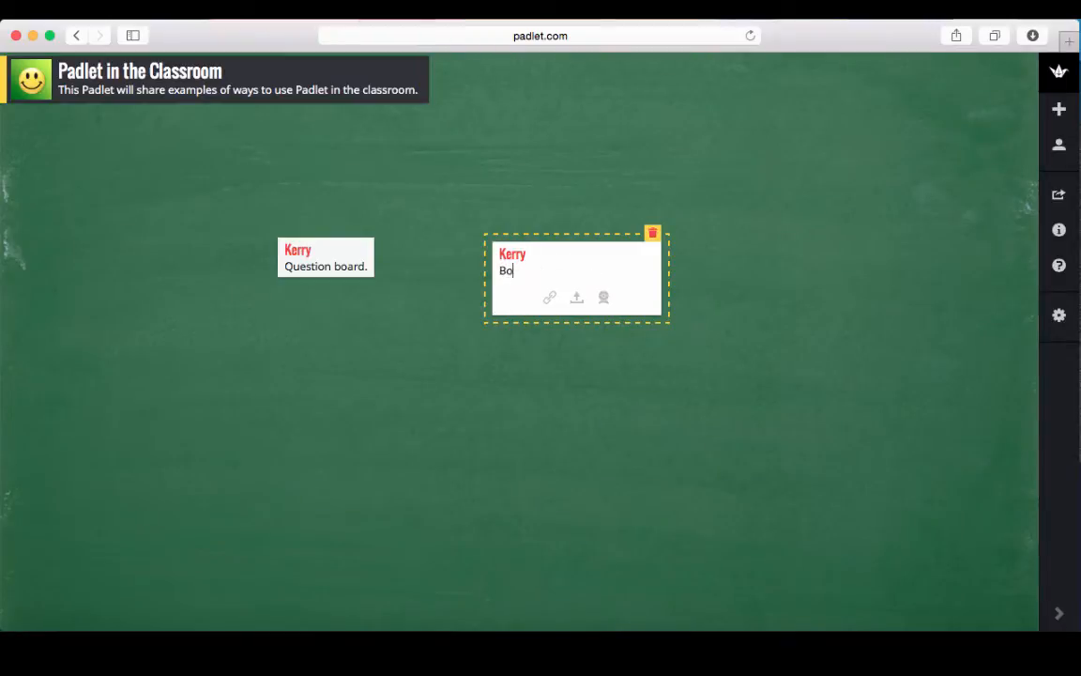
{"action": "type", "text": "ok review or responses."}
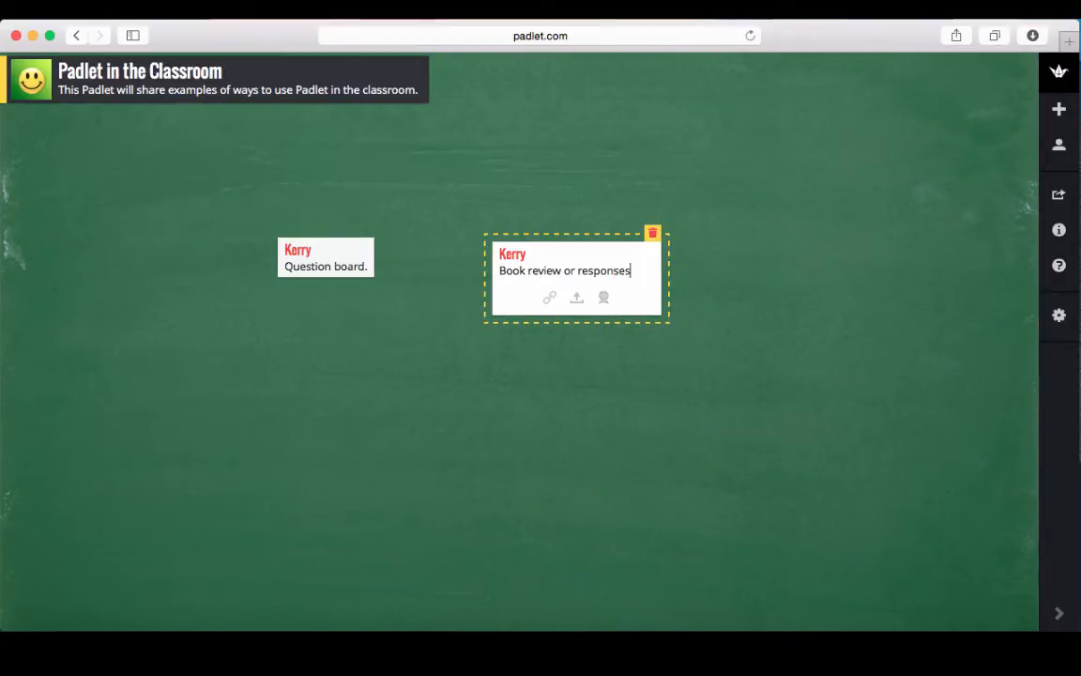
{"action": "left_click", "coordinate": [579, 424]}
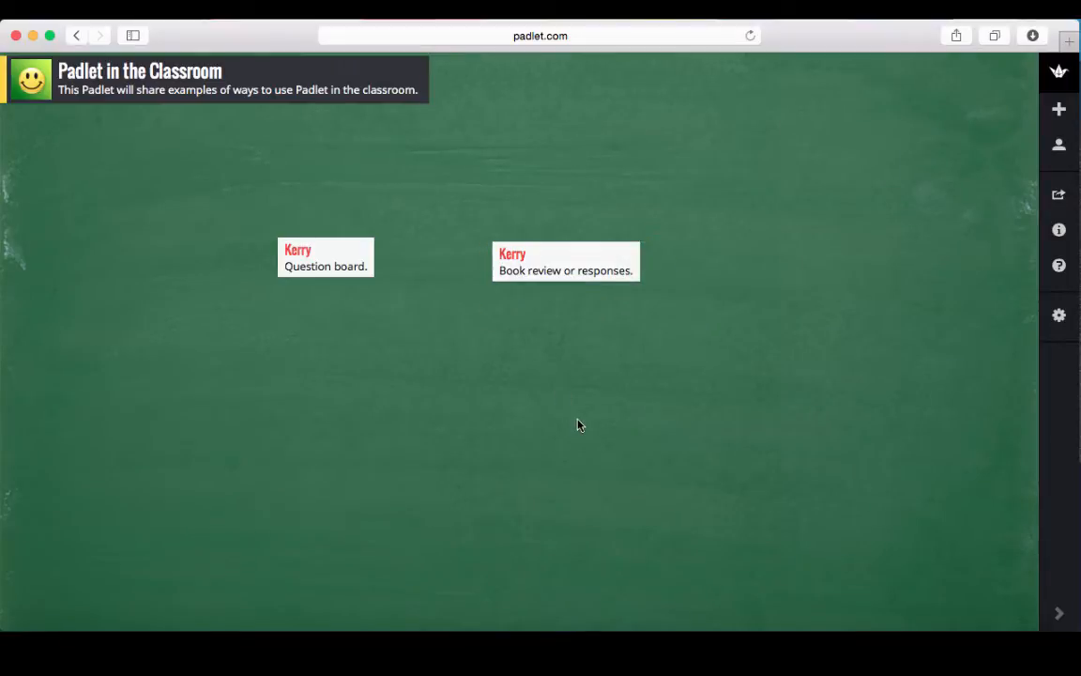
Reopen the book review post for editing and start attaching a link.
{"action": "mouse_move", "coordinate": [570, 271]}
{"action": "left_click", "coordinate": [612, 235]}
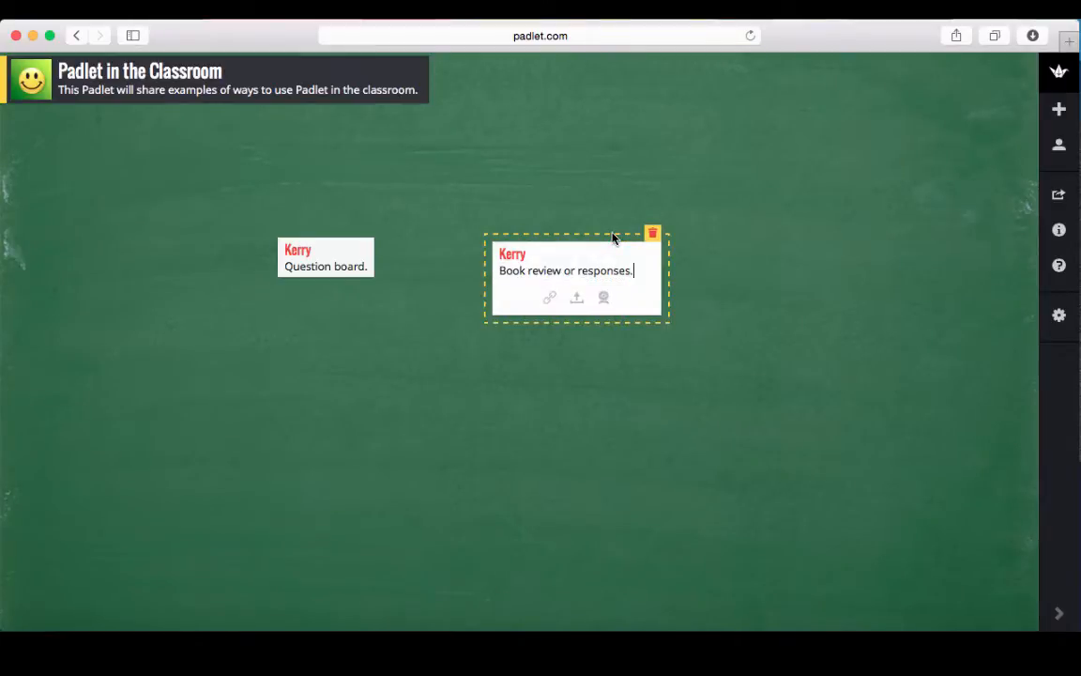
{"action": "left_click", "coordinate": [550, 298]}
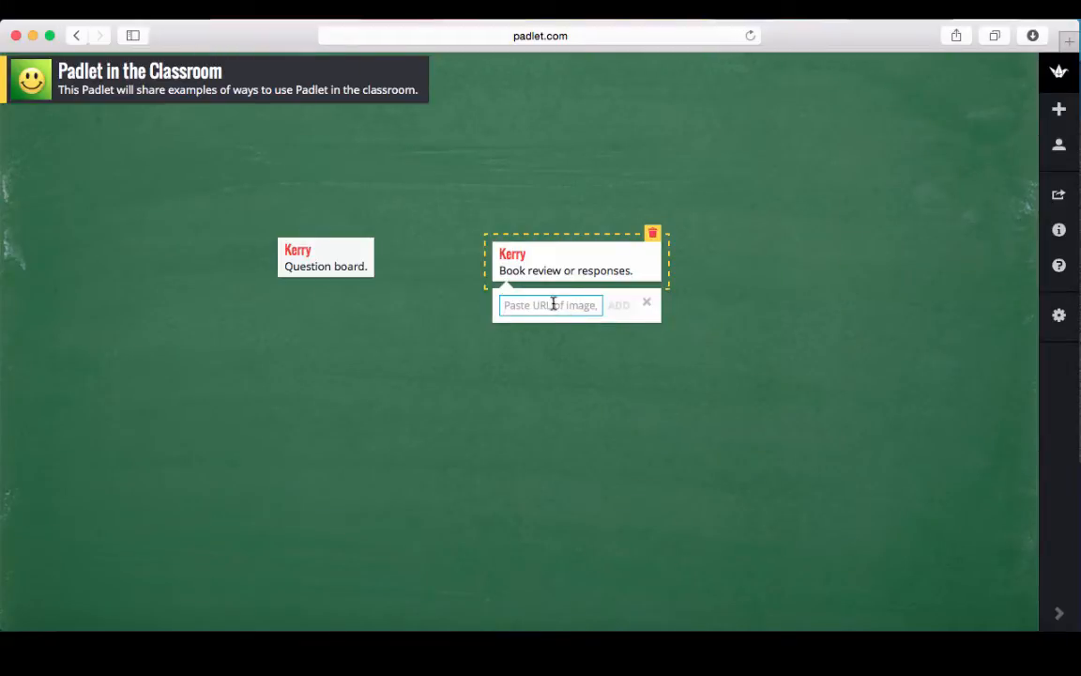
Try the link, upload and webcam capture options, then close the book review post without attachments.
{"action": "left_click", "coordinate": [647, 303]}
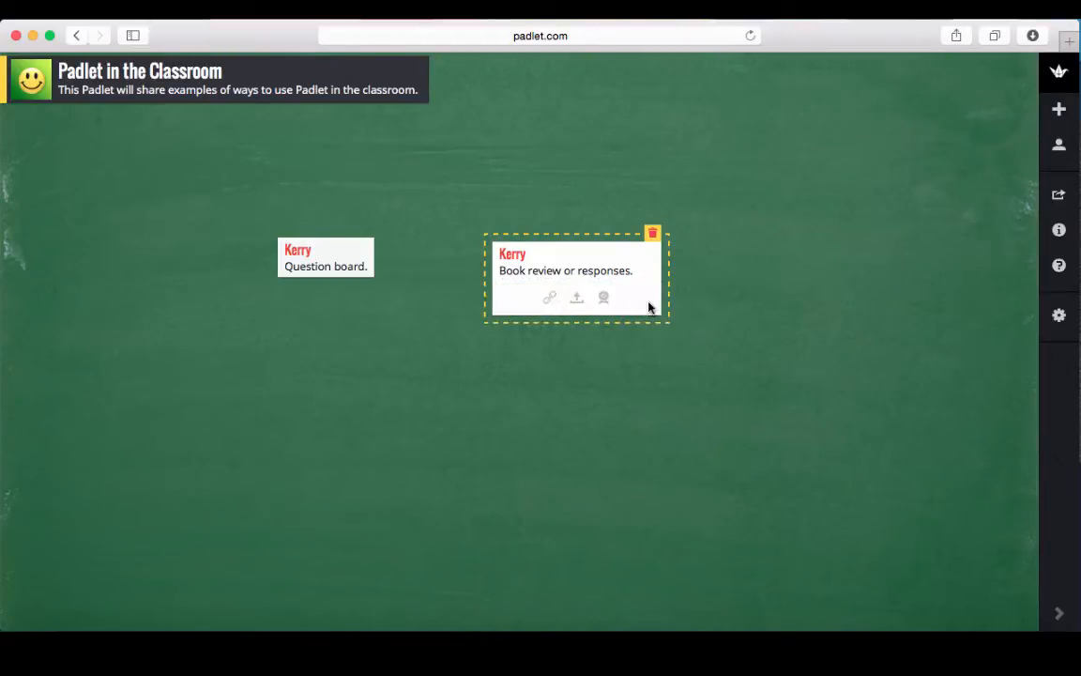
{"action": "left_click", "coordinate": [578, 297]}
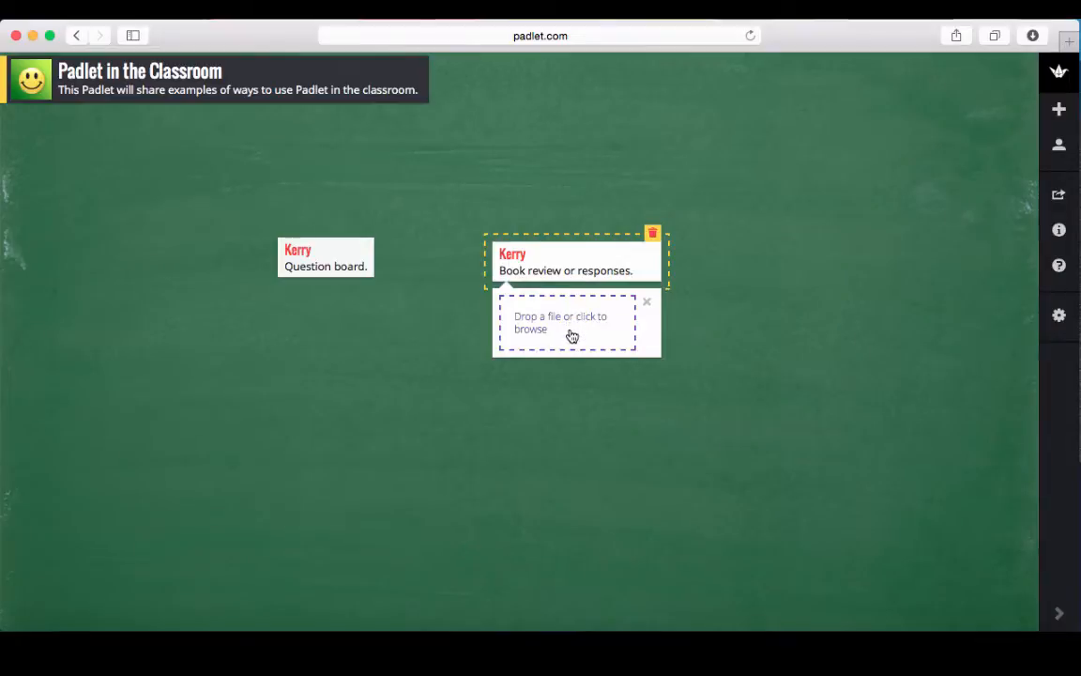
{"action": "left_click", "coordinate": [646, 302]}
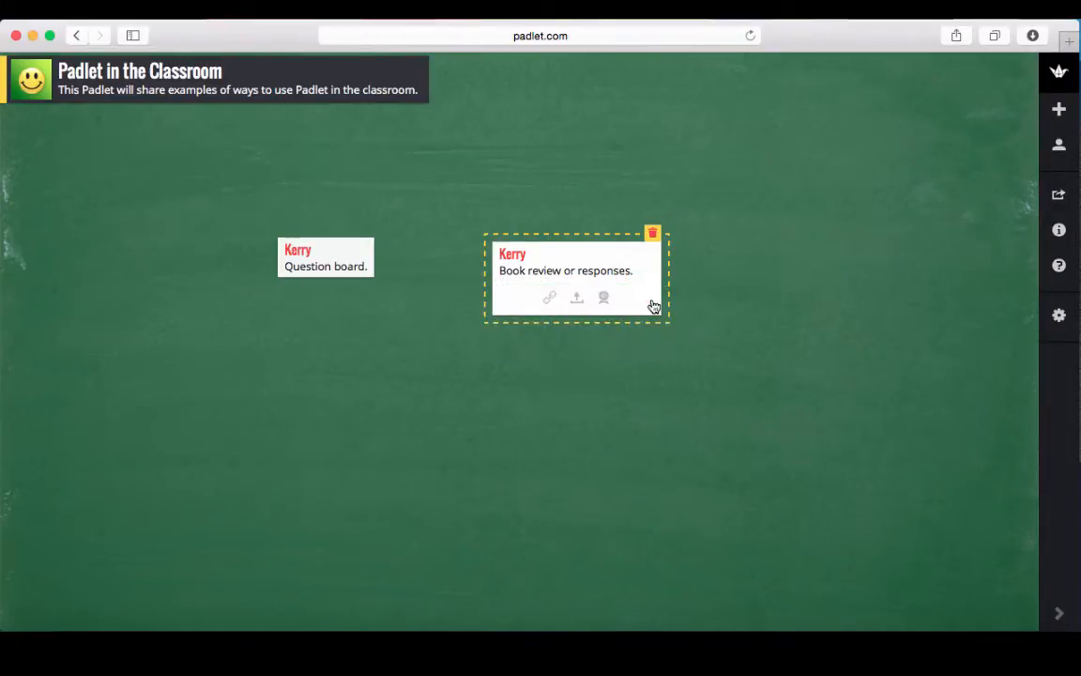
{"action": "left_click", "coordinate": [604, 298]}
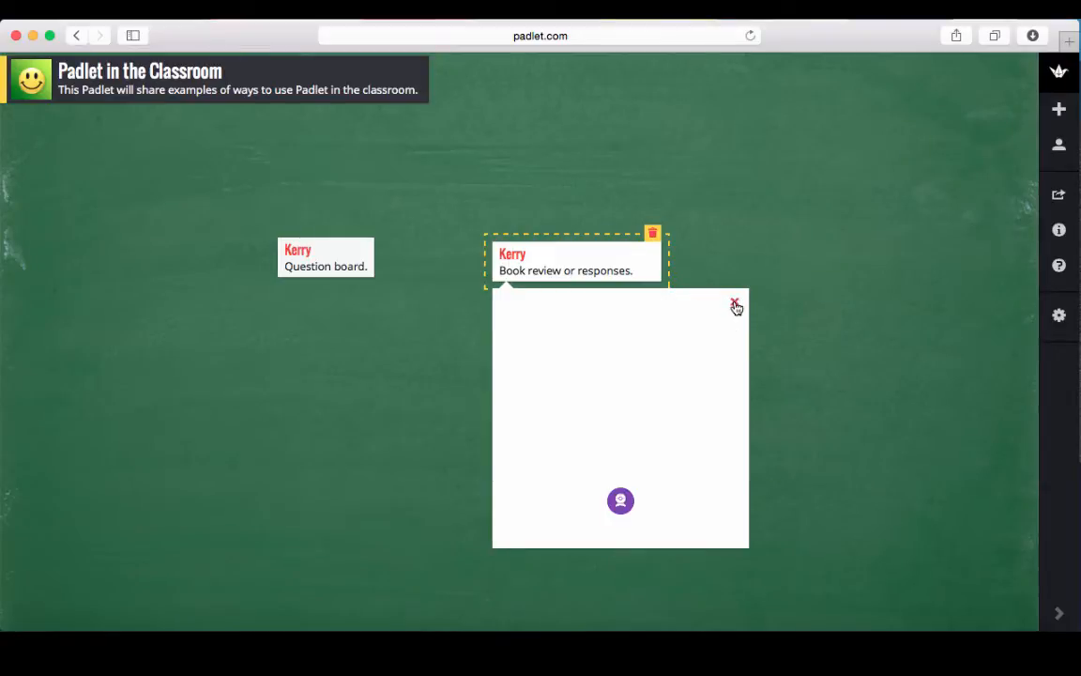
{"action": "left_click", "coordinate": [619, 504]}
{"action": "left_click", "coordinate": [735, 302]}
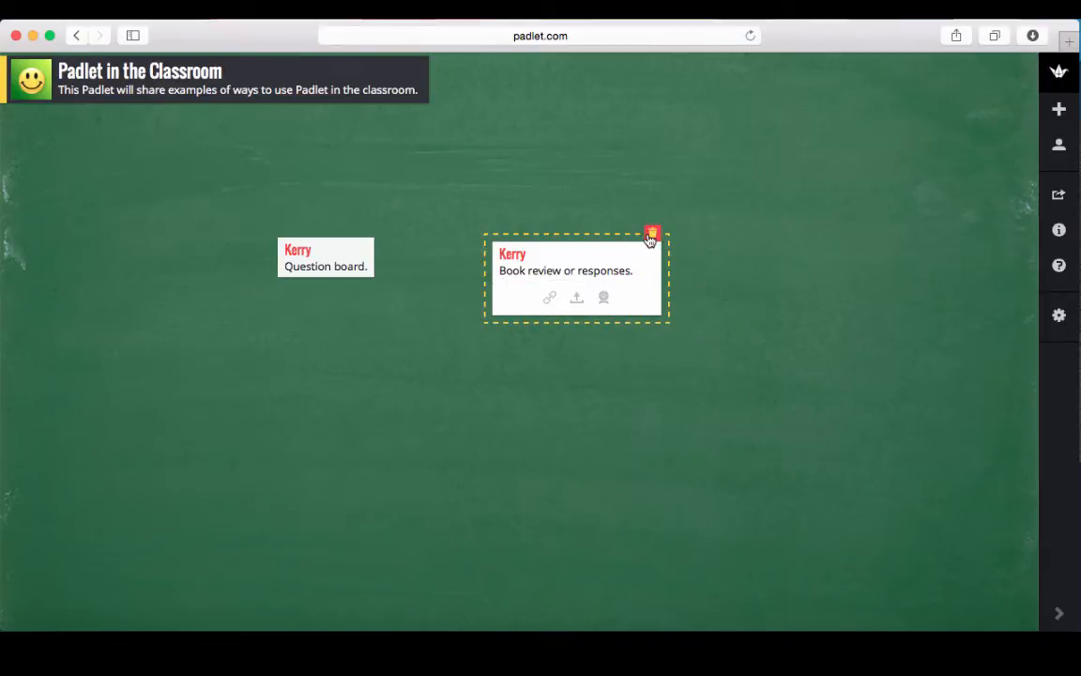
{"action": "left_click", "coordinate": [765, 274]}
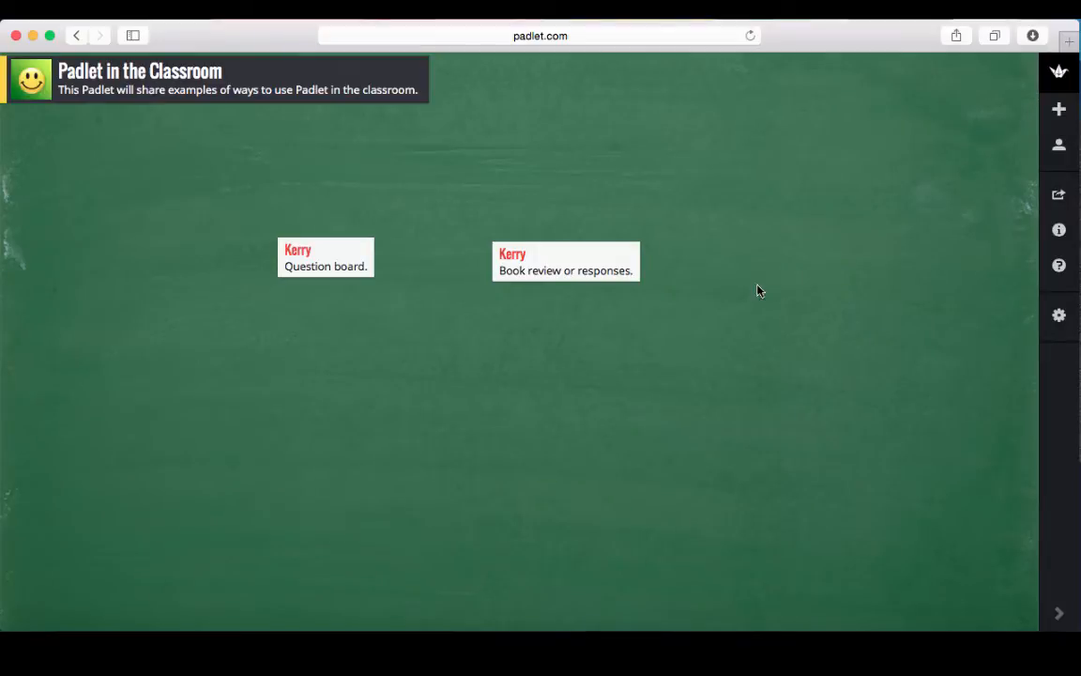
Add a post above the other two, titled with the teacher's name, reading 'Reflections'.
{"action": "mouse_move", "coordinate": [320, 244]}
{"action": "double_click", "coordinate": [422, 174]}
{"action": "type", "text": "Kerry"}
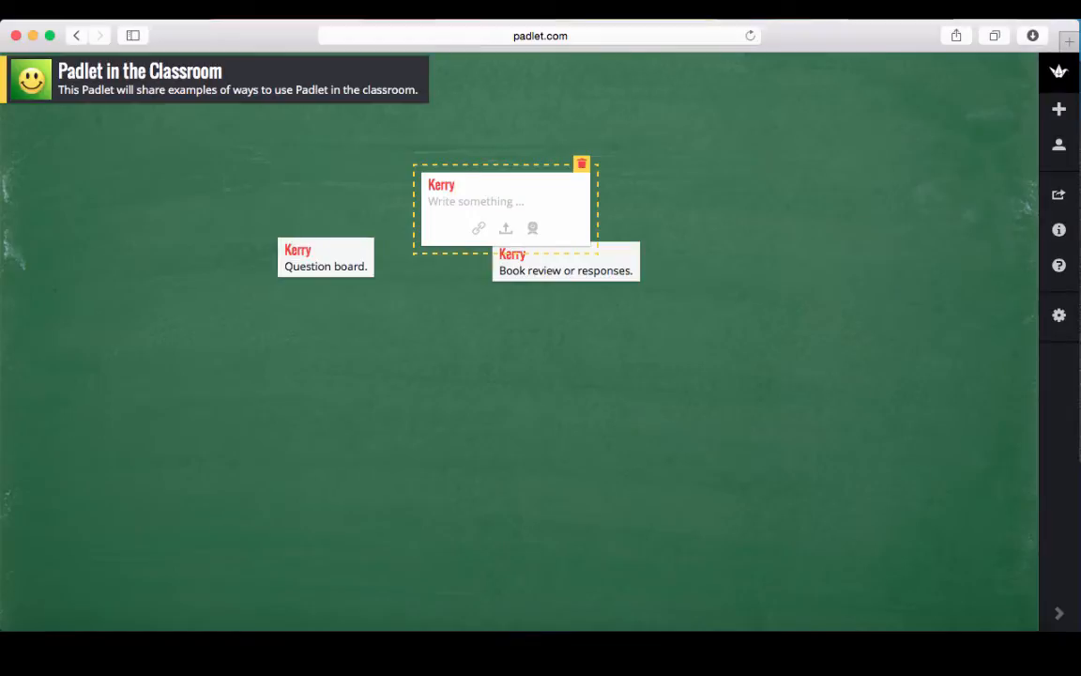
{"action": "left_click", "coordinate": [440, 205]}
{"action": "type", "text": "Reflections"}
{"action": "left_click", "coordinate": [804, 172]}
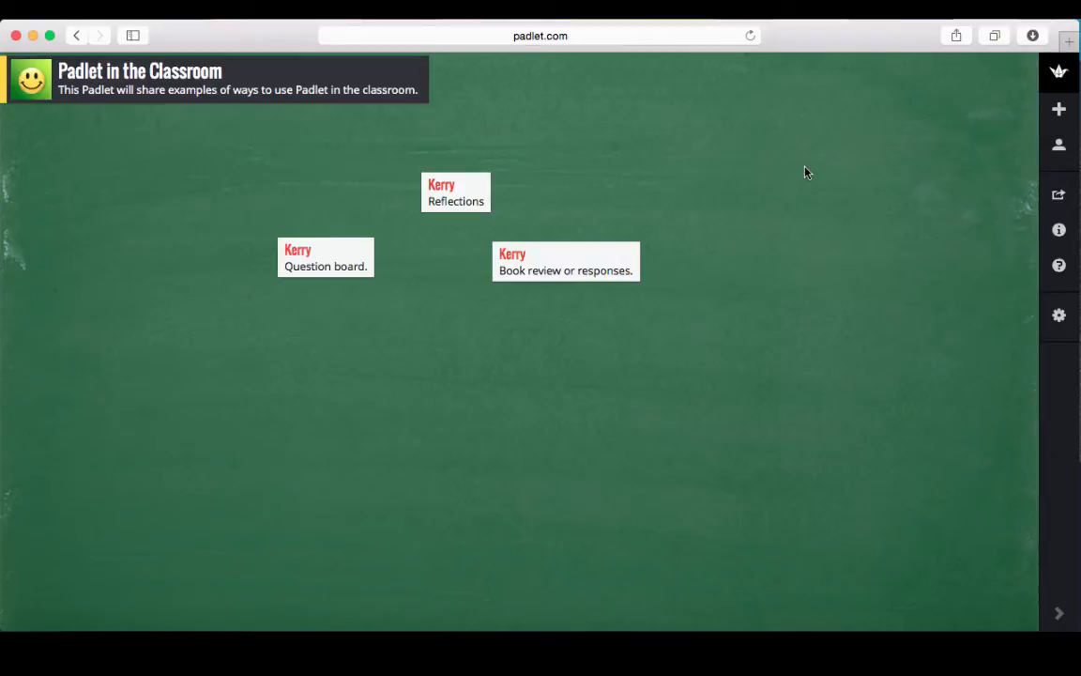
Add a post at the upper right, titled with the teacher's name, reading 'Debates'.
{"action": "double_click", "coordinate": [616, 156]}
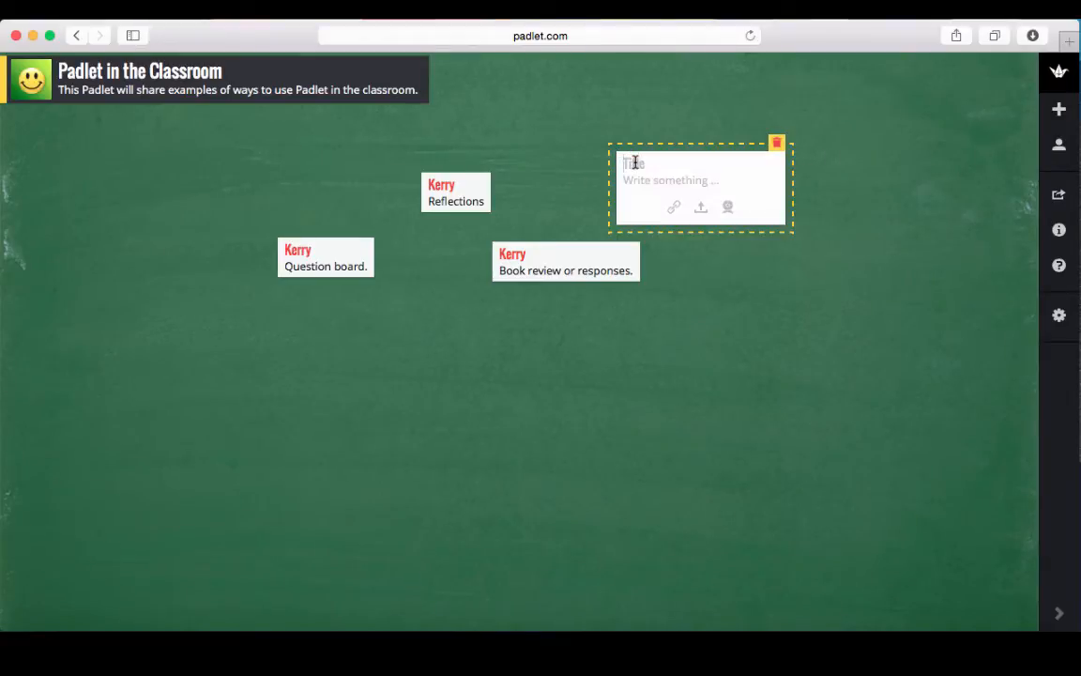
{"action": "type", "text": "Kerry"}
{"action": "left_click", "coordinate": [636, 182]}
{"action": "type", "text": "Debates"}
Add a post lower on the wall reading 'Online discussions.' under the teacher's name.
{"action": "double_click", "coordinate": [729, 354]}
{"action": "type", "text": "Ker"}
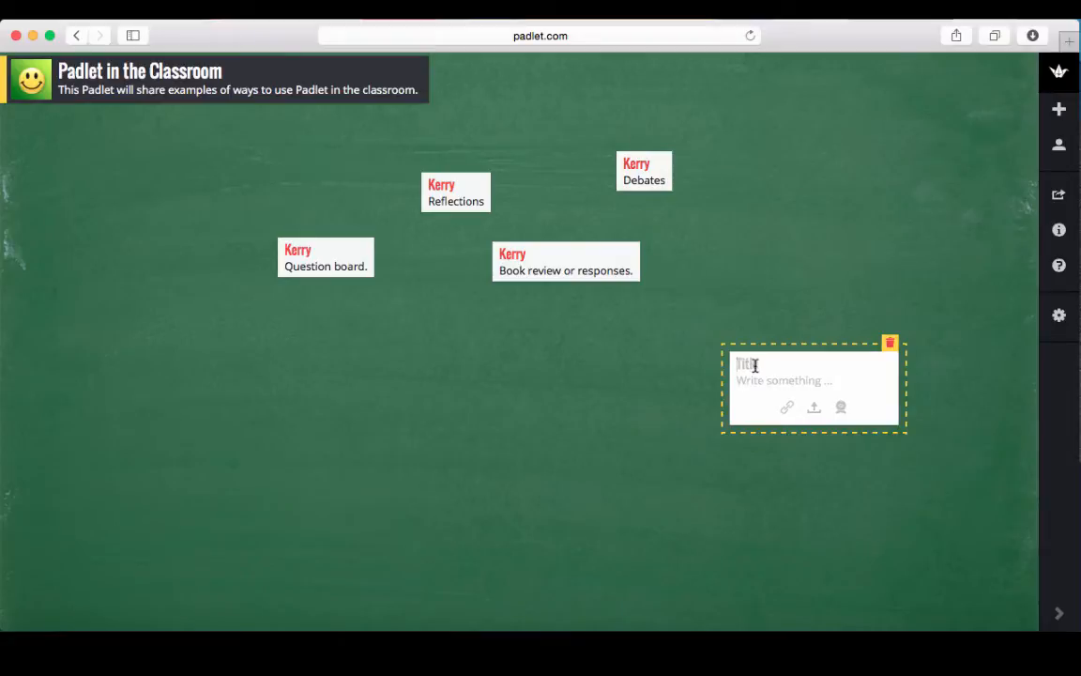
{"action": "type", "text": "ry"}
{"action": "left_click", "coordinate": [768, 379]}
{"action": "type", "text": "Online disc"}
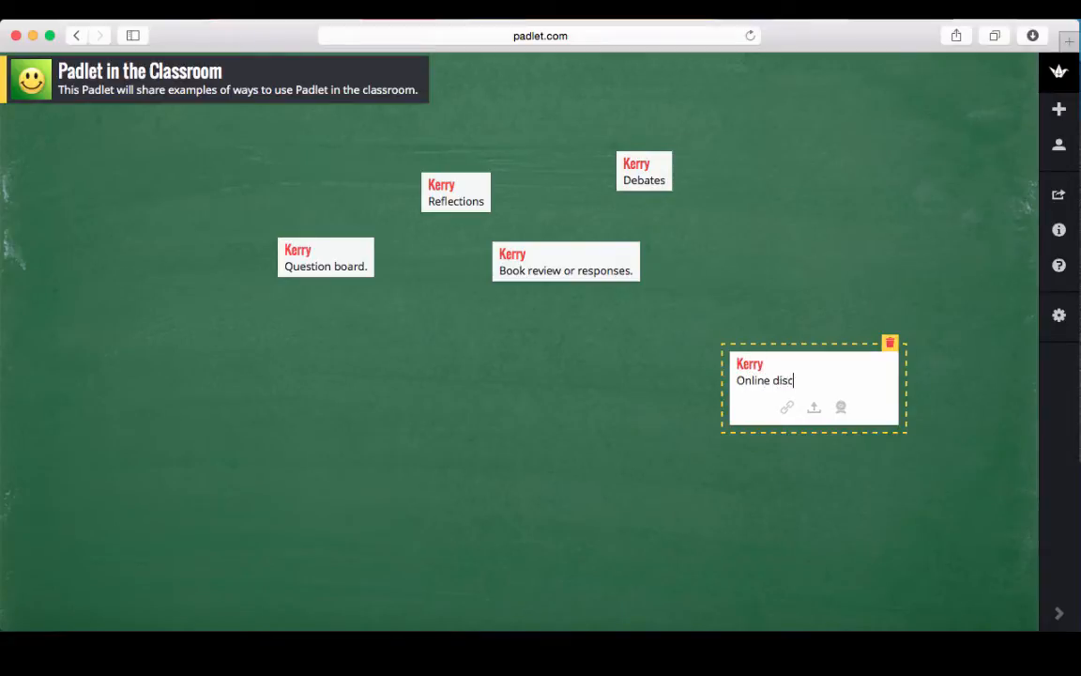
{"action": "type", "text": "ussions."}
{"action": "left_click", "coordinate": [762, 295]}
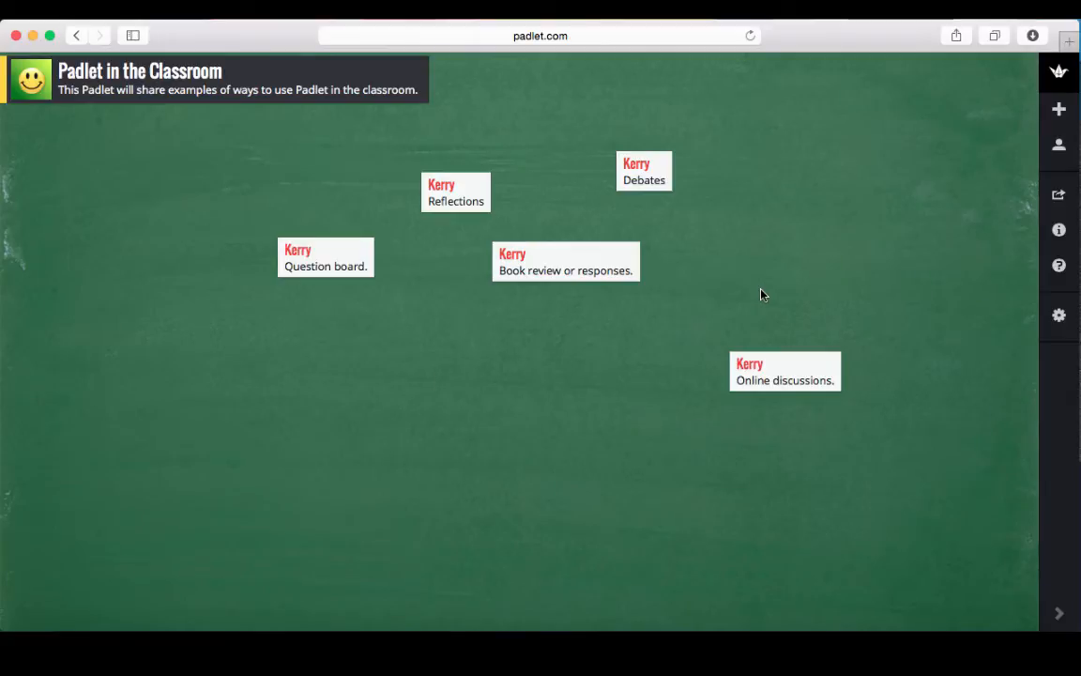
Add a mid-wall post reading 'Showcase Student Work', correcting a typo while typing.
{"action": "double_click", "coordinate": [441, 376]}
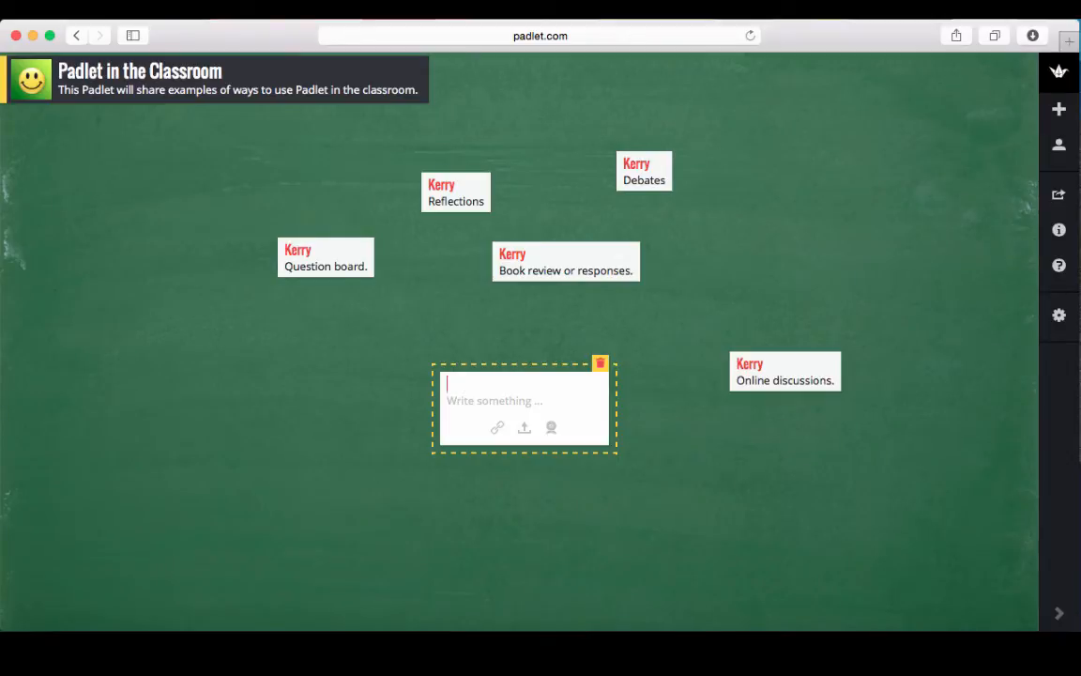
{"action": "type", "text": "KerrySHo"}
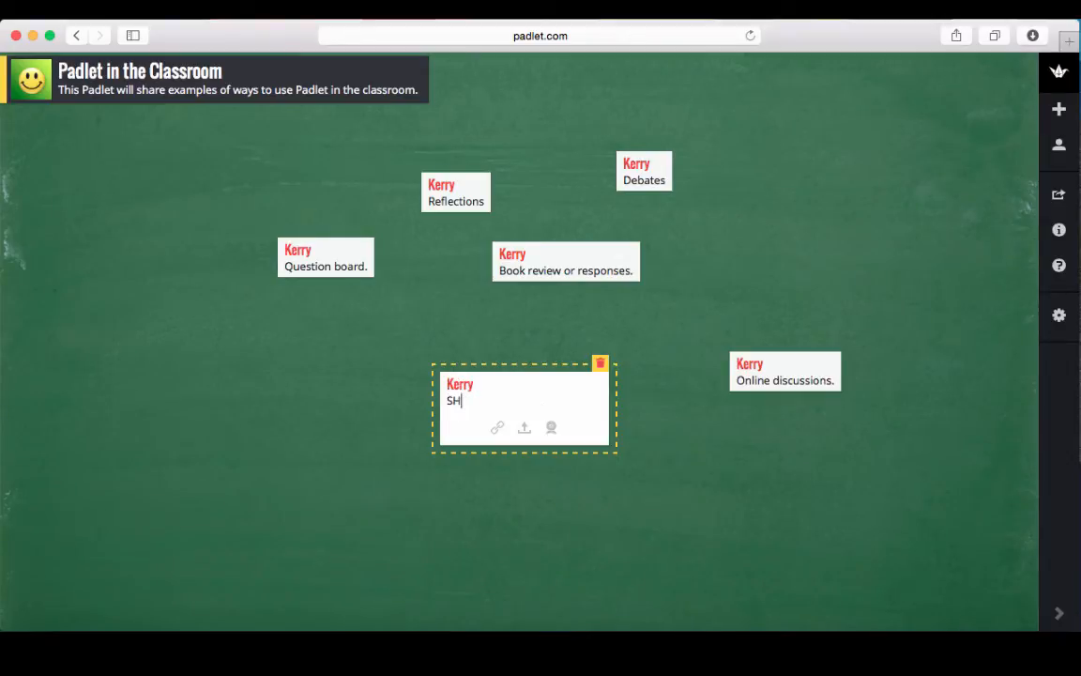
{"action": "key", "text": "BackSpace"}
{"action": "key", "text": "BackSpace"}
{"action": "type", "text": "howcase Student Work"}
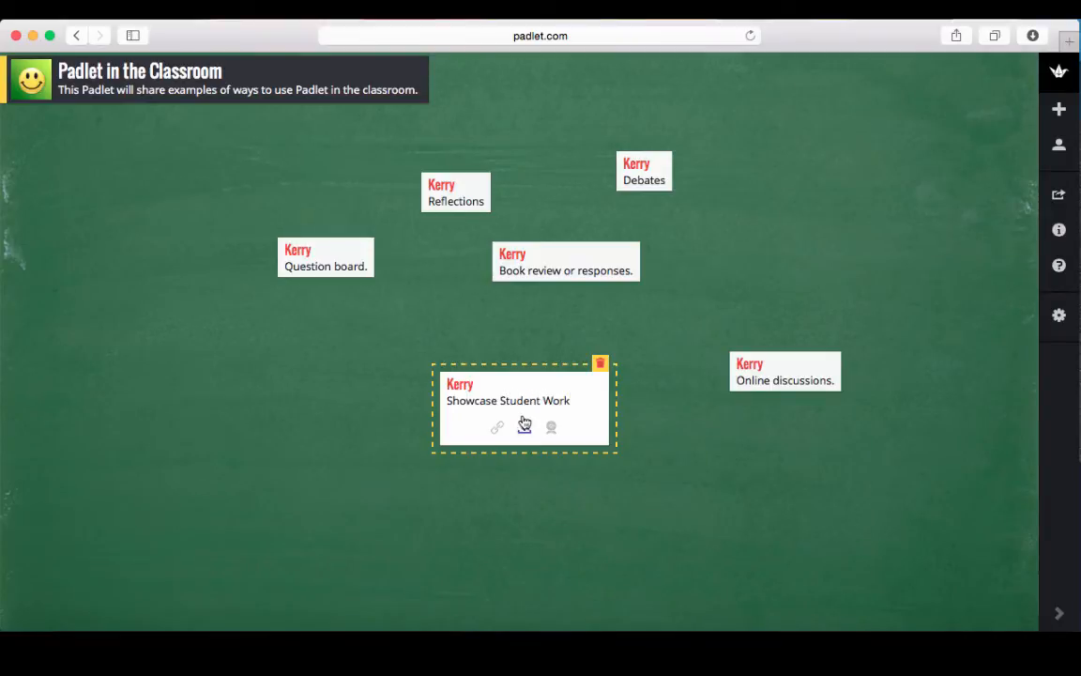
{"action": "left_click", "coordinate": [338, 385]}
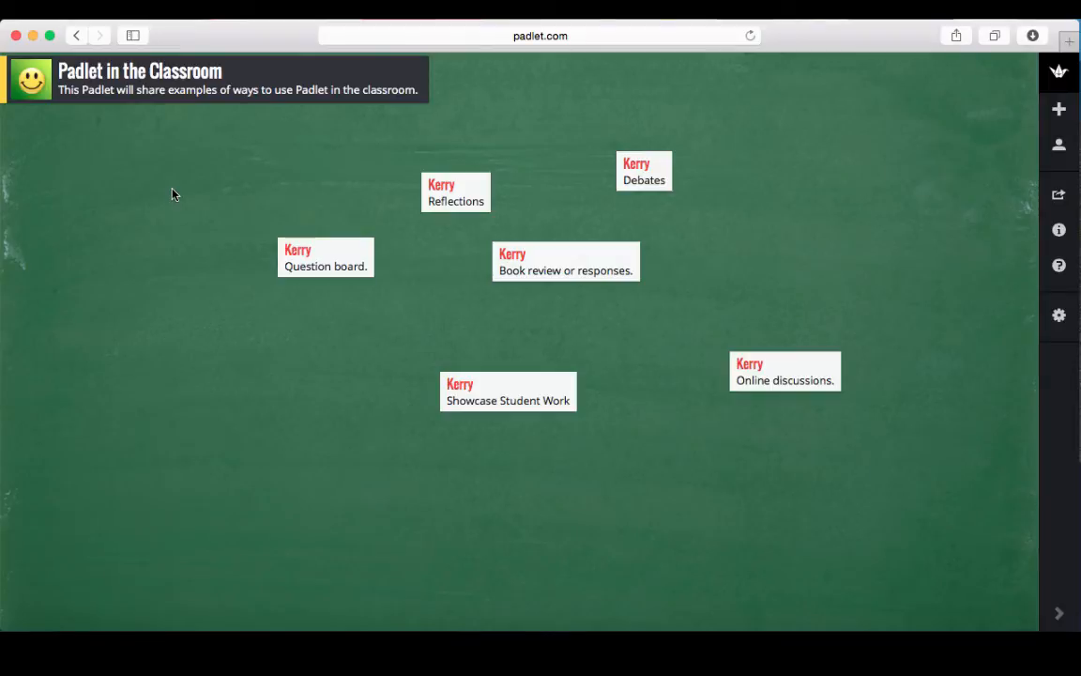
Add a post left of Question board reading 'Identify themes. Or main ideas of lessons or units.'.
{"action": "double_click", "coordinate": [148, 251]}
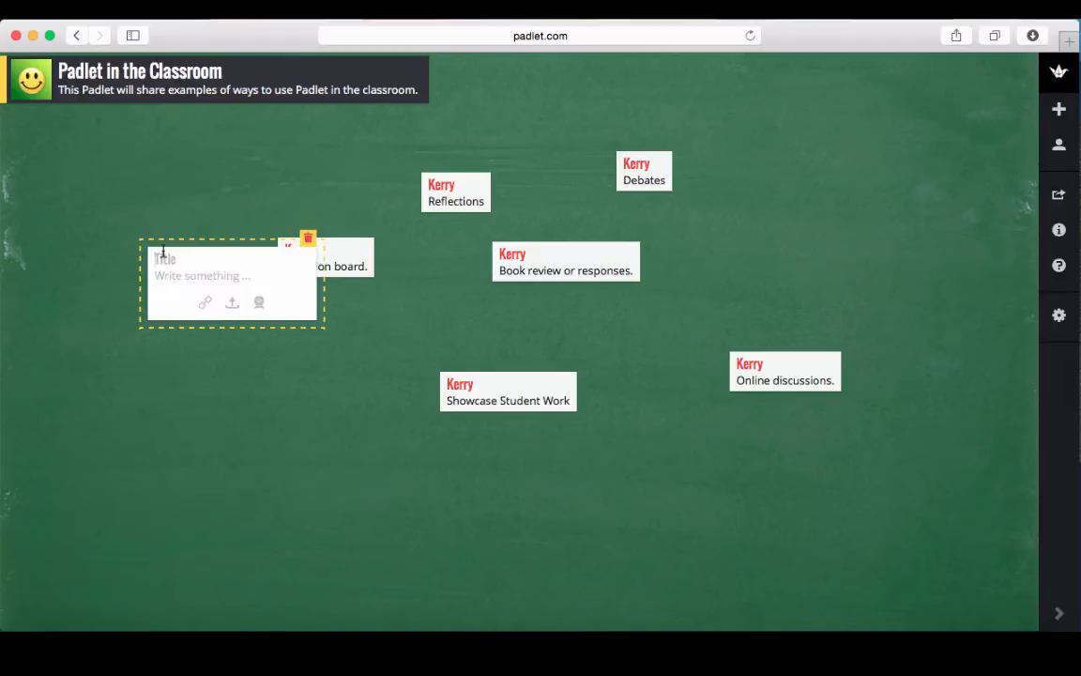
{"action": "type", "text": "Kerry"}
{"action": "left_click", "coordinate": [177, 280]}
{"action": "type", "text": "Id"}
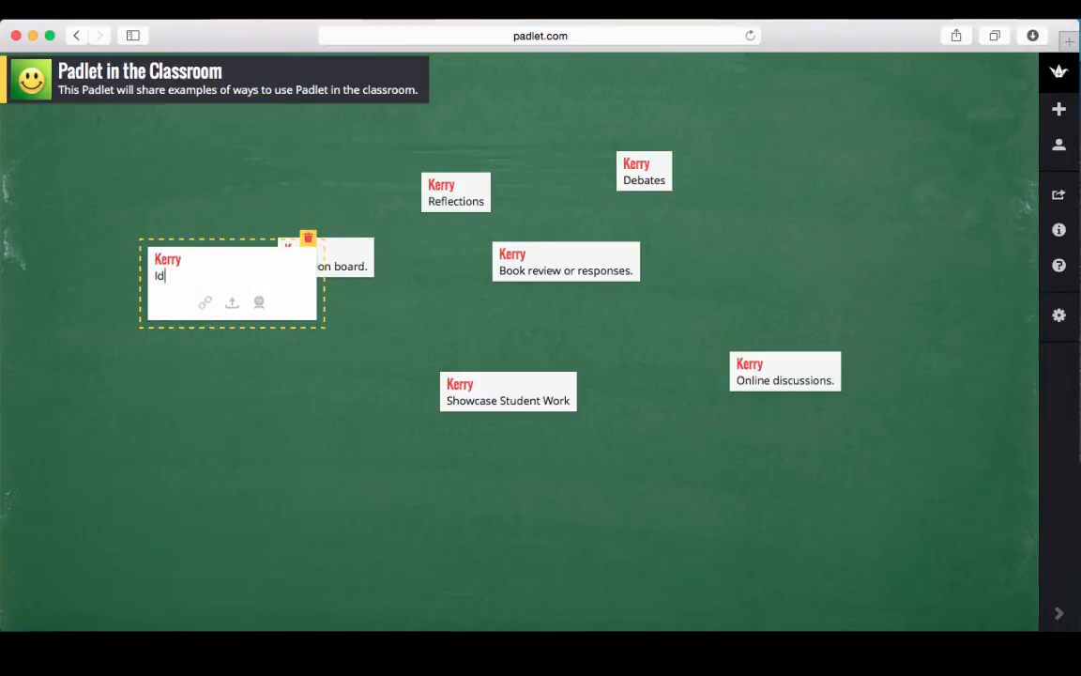
{"action": "type", "text": "entify themes. Or main ideas"}
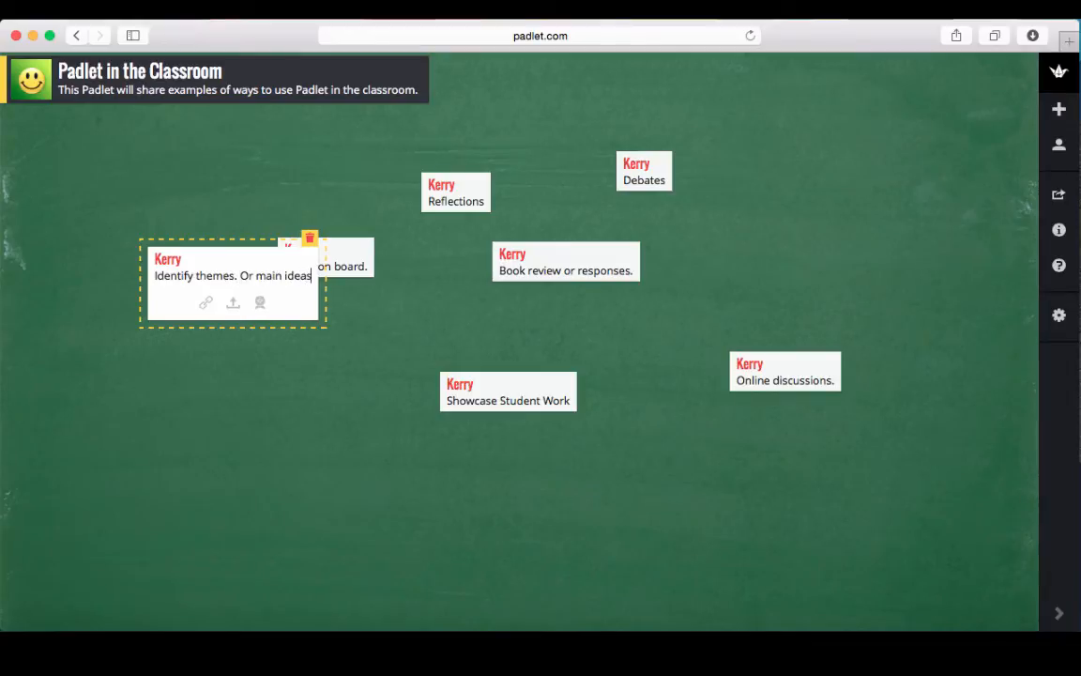
{"action": "type", "text": " of lessons or unit"}
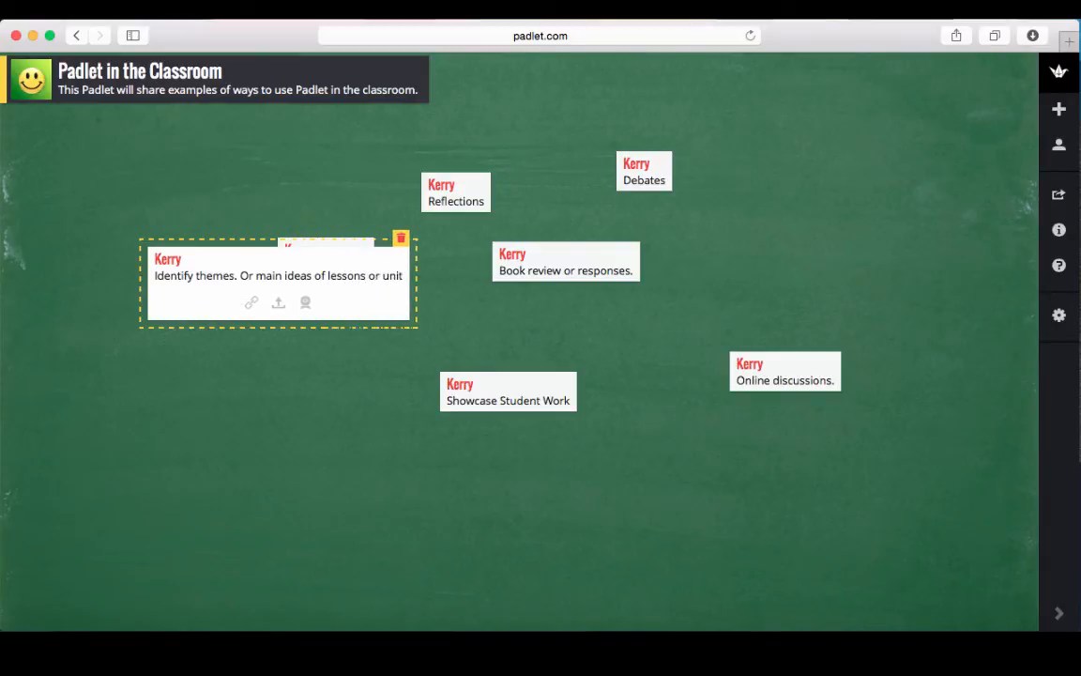
{"action": "type", "text": "s."}
{"action": "left_click", "coordinate": [183, 400]}
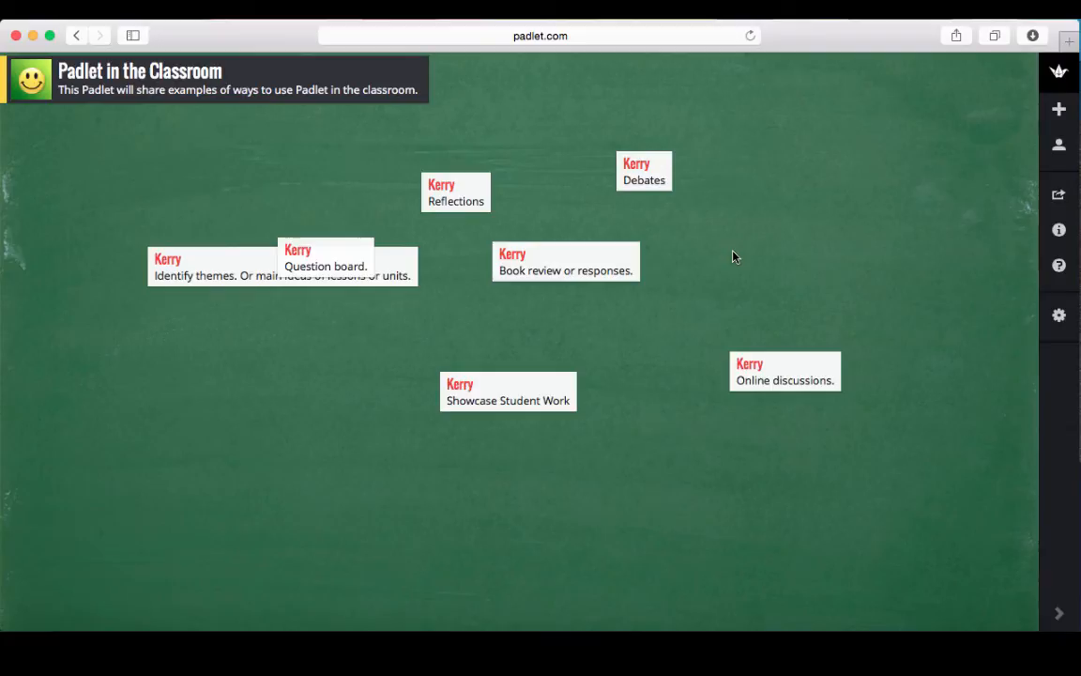
Switch the wall layout to Grid in the wall settings, after briefly trying Stream.
{"action": "left_click", "coordinate": [1058, 316]}
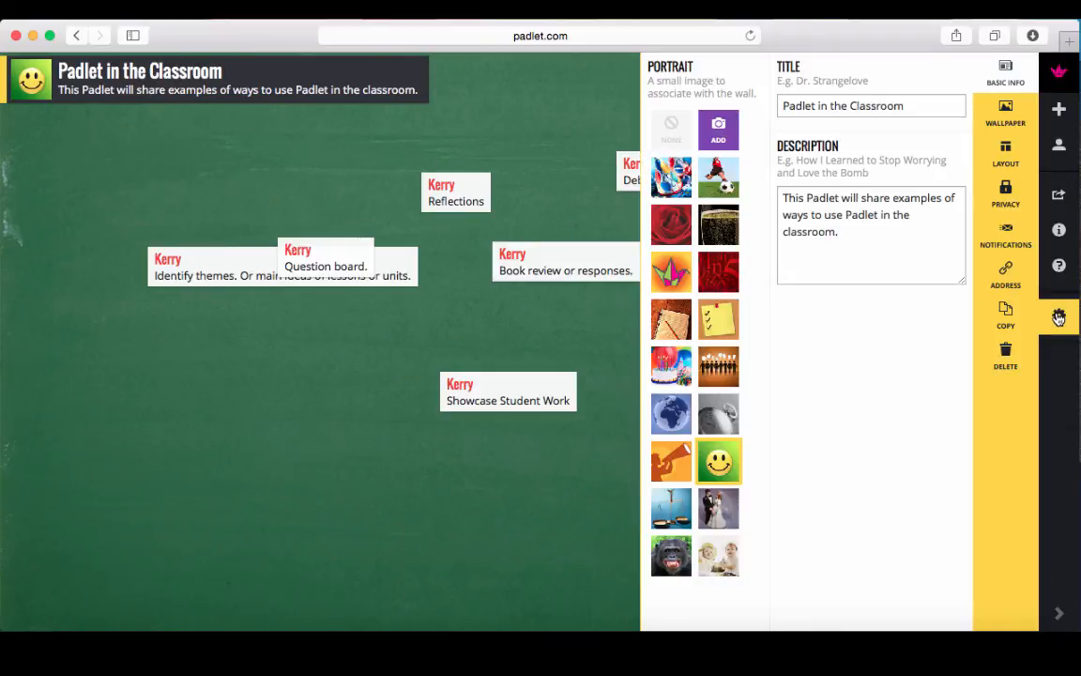
{"action": "left_click", "coordinate": [1005, 153]}
{"action": "left_click", "coordinate": [776, 196]}
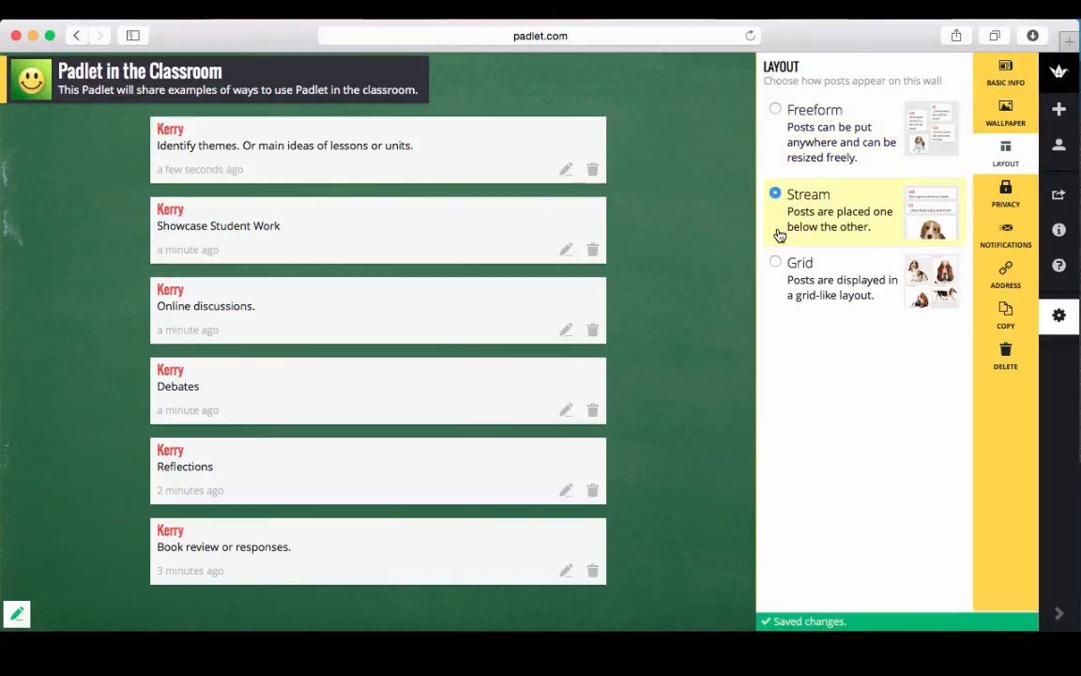
{"action": "left_click", "coordinate": [776, 264]}
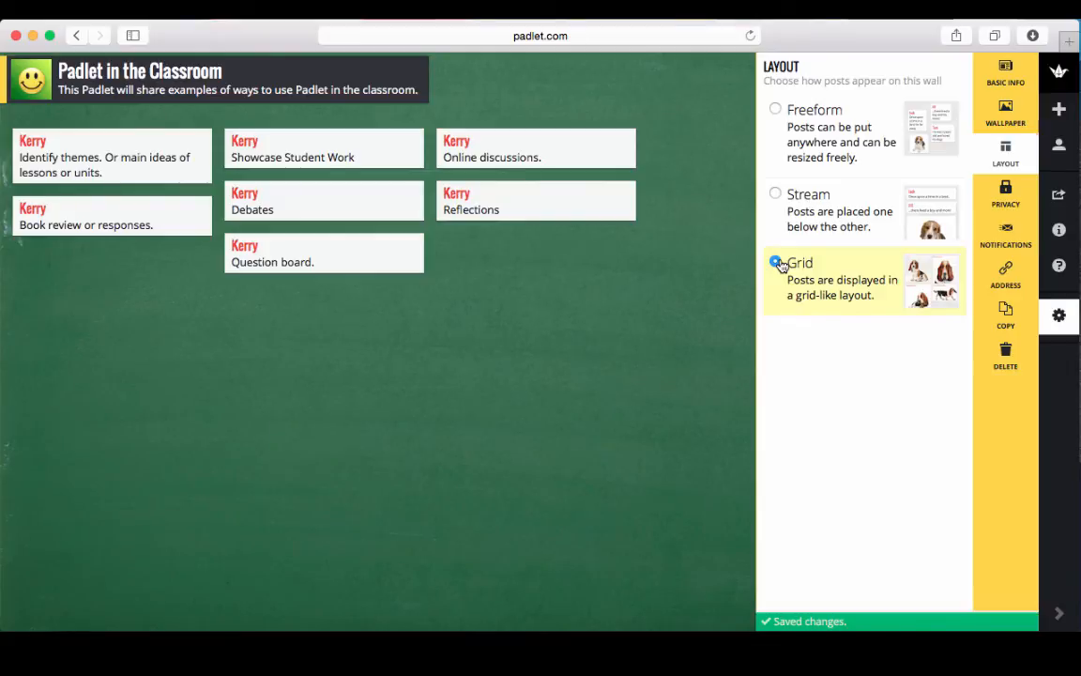
{"action": "left_click", "coordinate": [707, 250]}
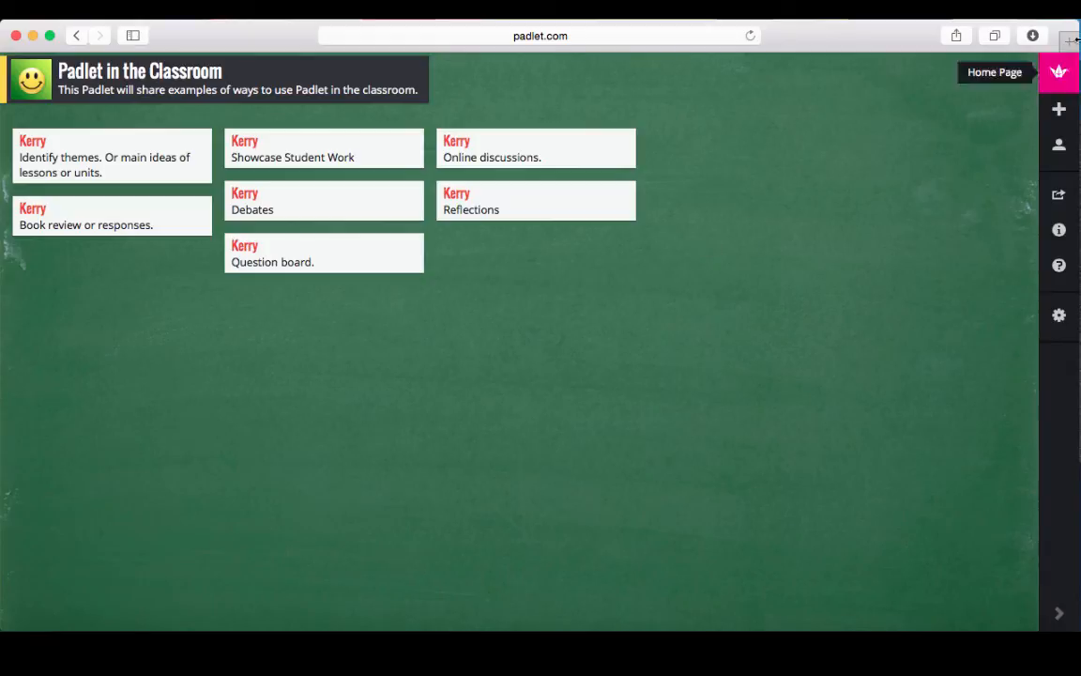
Open The Julian Chapter from the Padlets list on the home page.
{"action": "left_click", "coordinate": [1059, 74]}
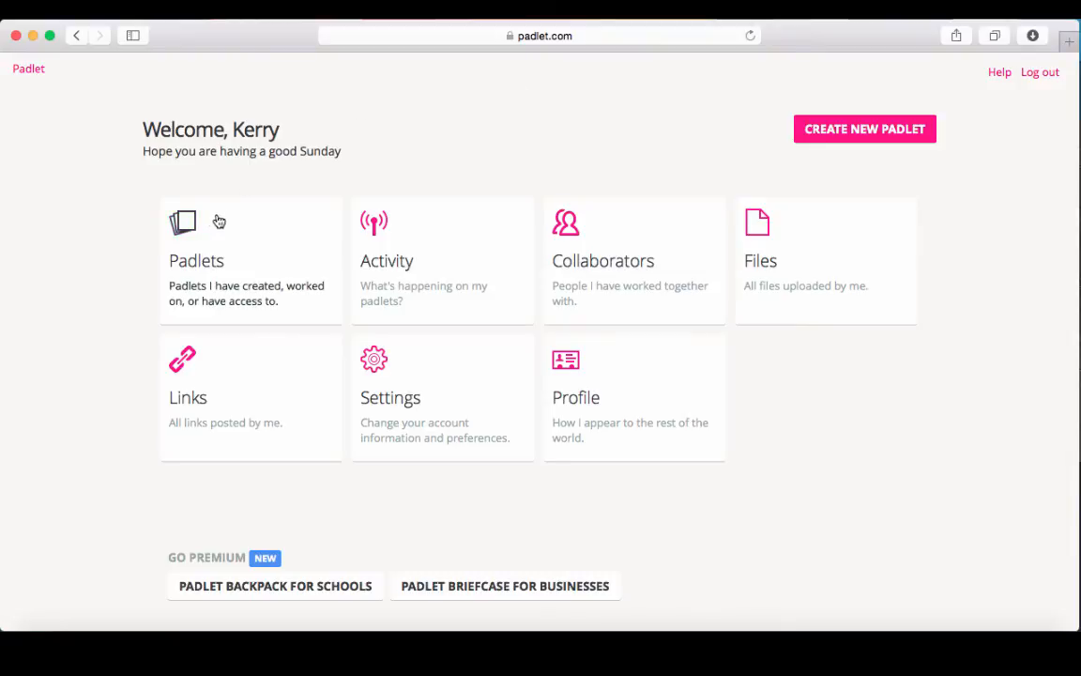
{"action": "left_click", "coordinate": [202, 243]}
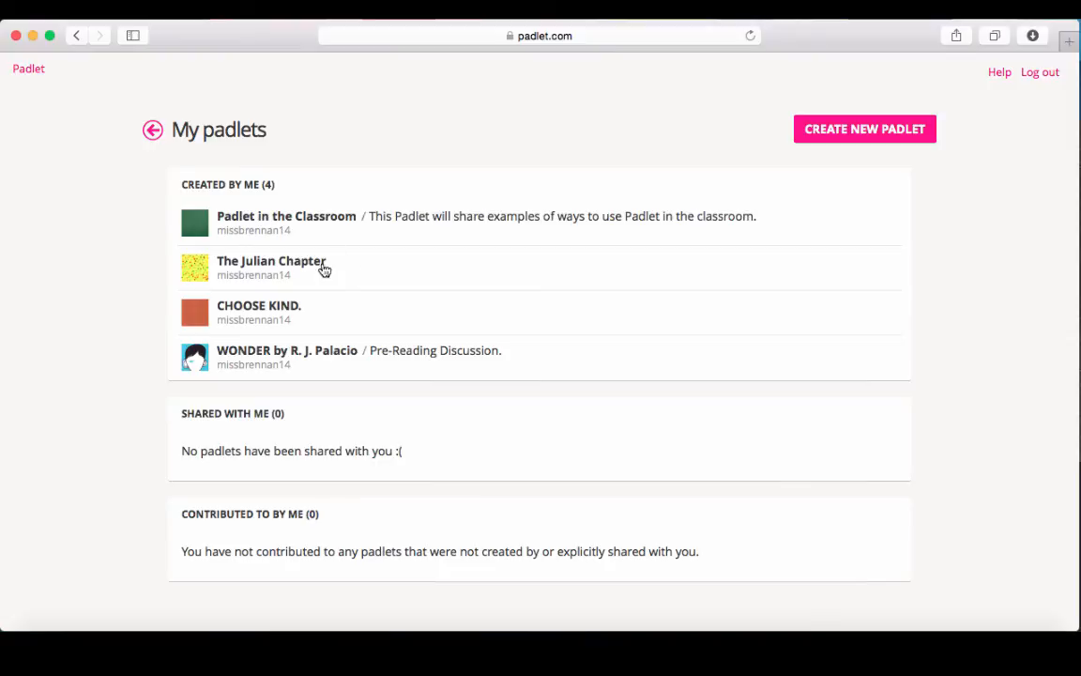
{"action": "left_click", "coordinate": [266, 267]}
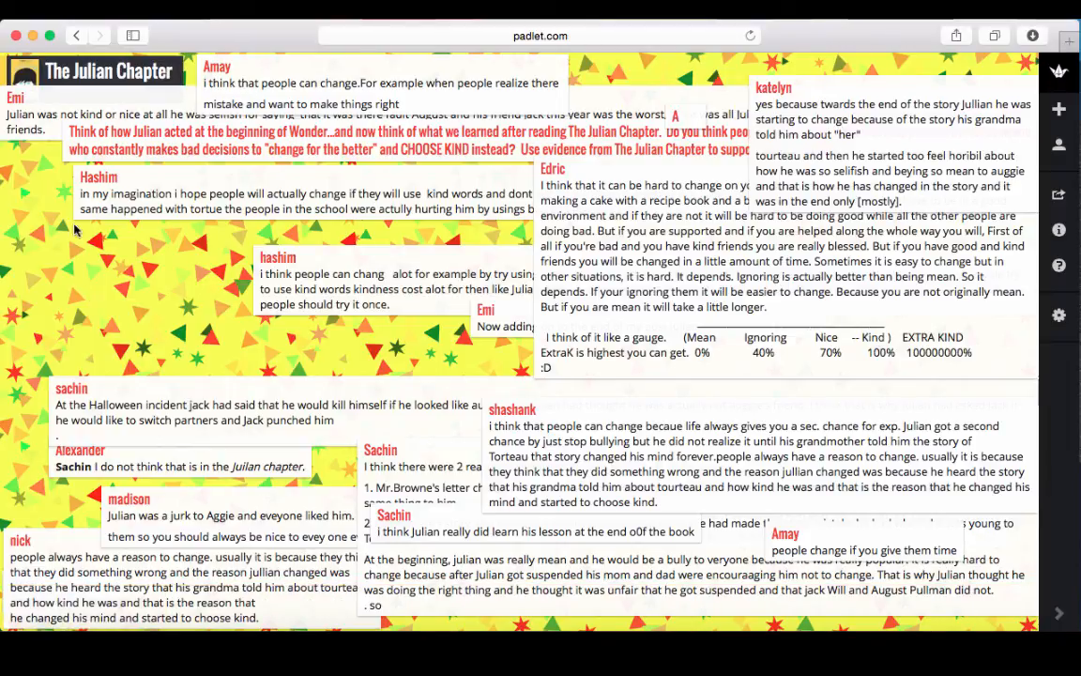
Scroll through The Julian Chapter wall to read the student posts.
{"action": "scroll", "coordinate": [71, 212], "scroll_direction": "down", "scroll_amount": 10}
{"action": "scroll", "coordinate": [446, 378], "scroll_direction": "down", "scroll_amount": 9}
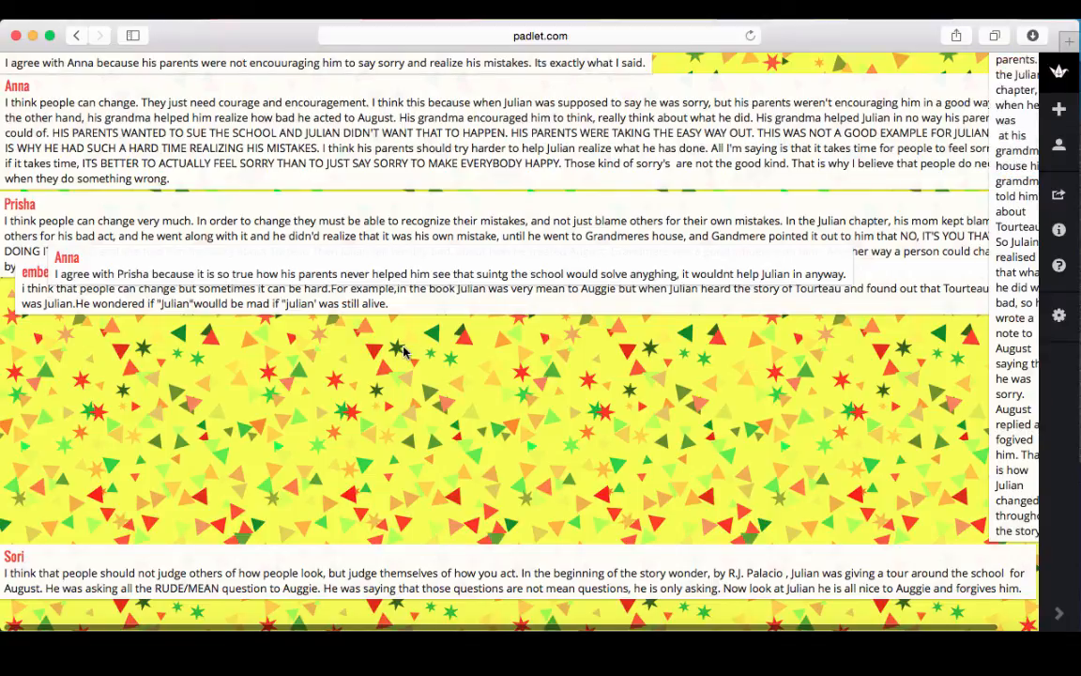
{"action": "scroll", "coordinate": [376, 329], "scroll_direction": "up", "scroll_amount": 10}
{"action": "scroll", "coordinate": [406, 353], "scroll_direction": "up", "scroll_amount": 10}
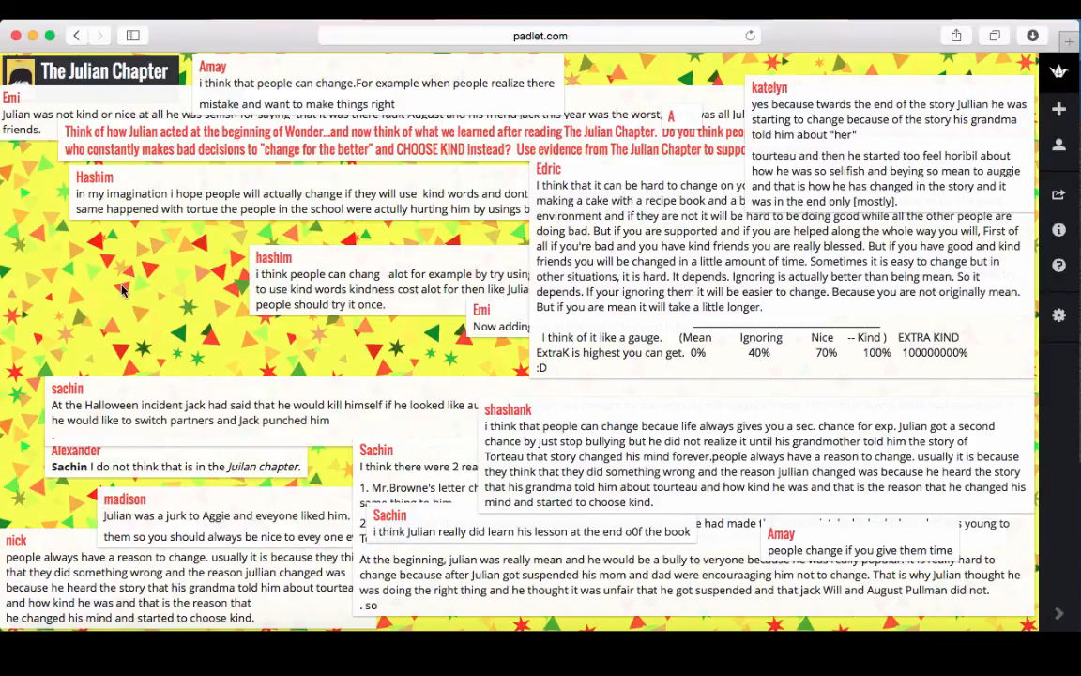
{"action": "scroll", "coordinate": [122, 282], "scroll_direction": "down", "scroll_amount": 5}
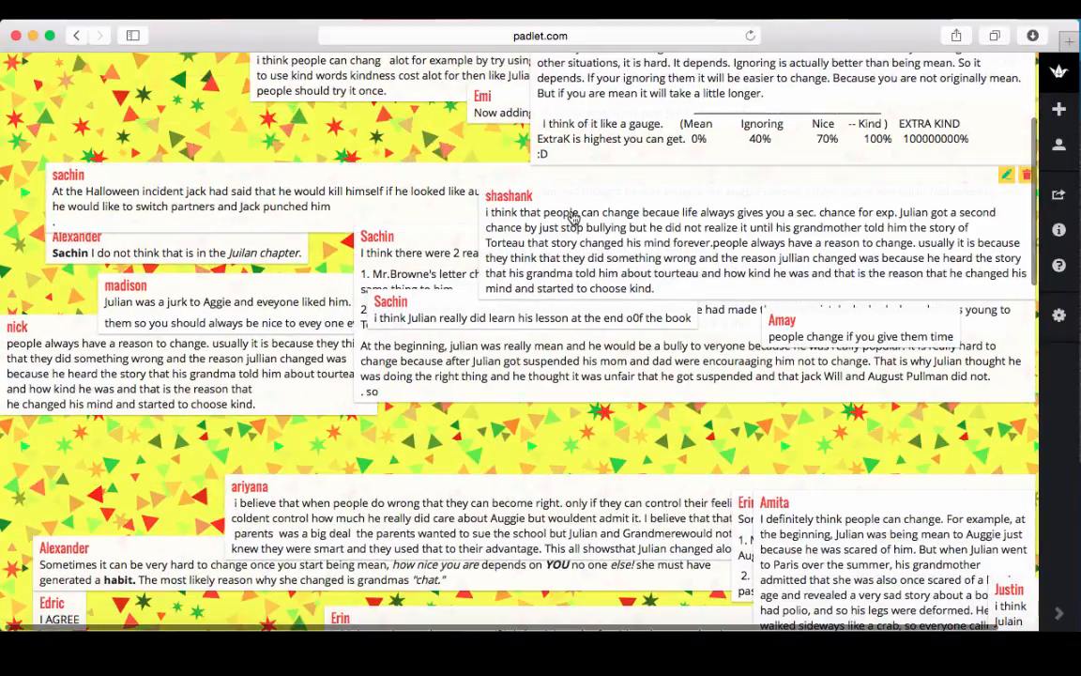
Expand a student post, step through the next two, then return to the home dashboard.
{"action": "left_click", "coordinate": [572, 218]}
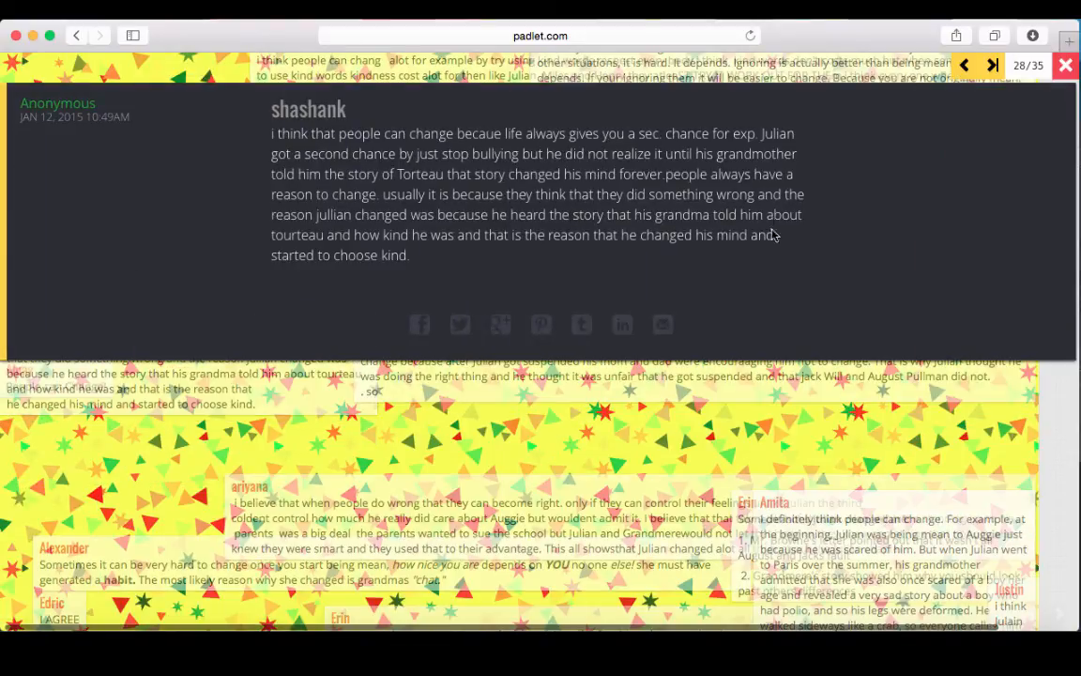
{"action": "left_click", "coordinate": [992, 66]}
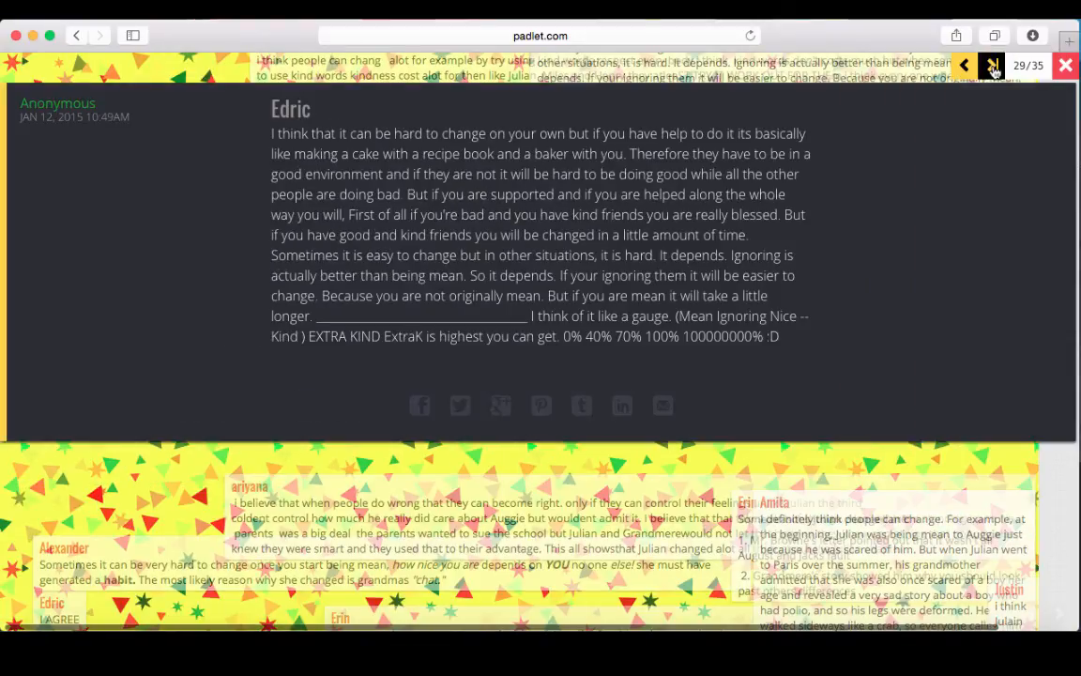
{"action": "left_click", "coordinate": [992, 66]}
{"action": "left_click", "coordinate": [1065, 66]}
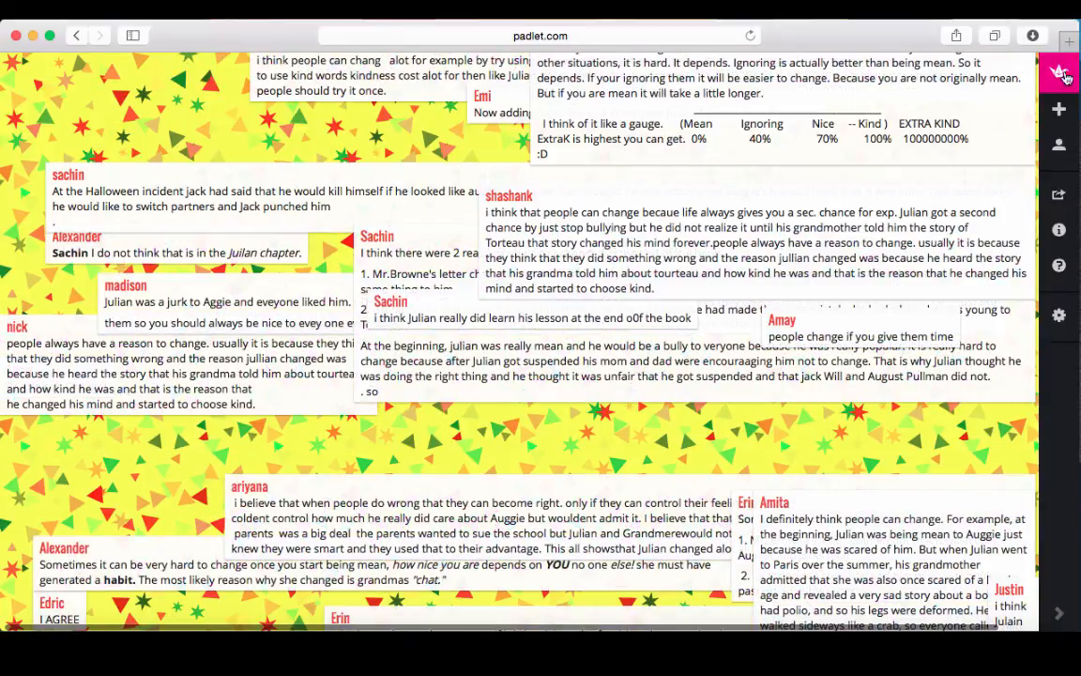
{"action": "left_click", "coordinate": [1061, 73]}
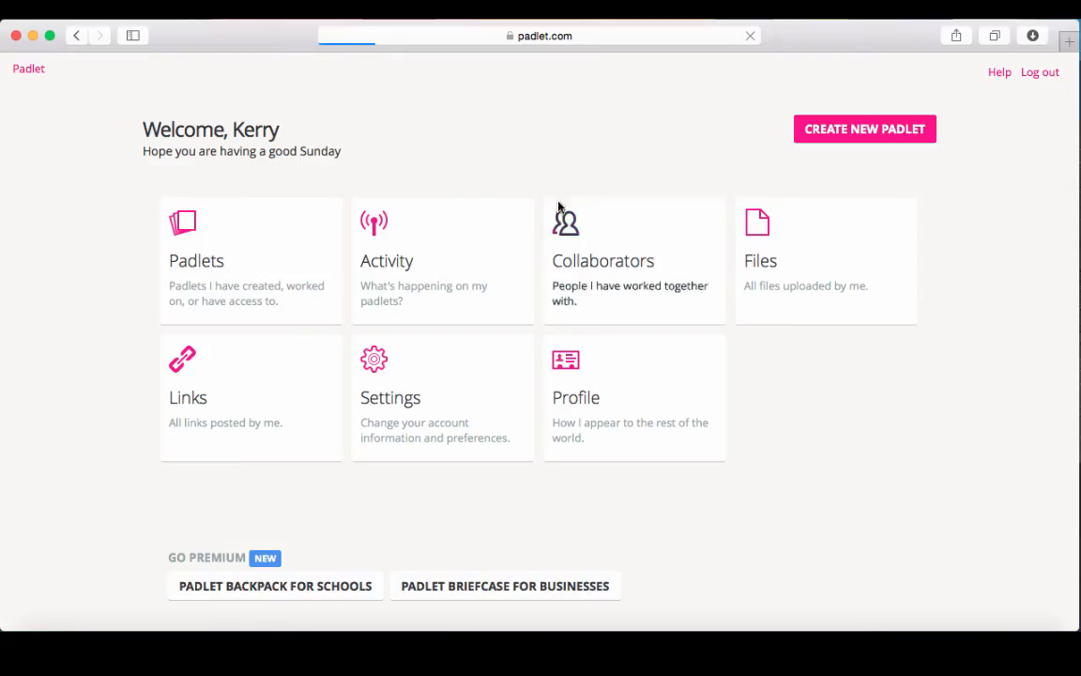